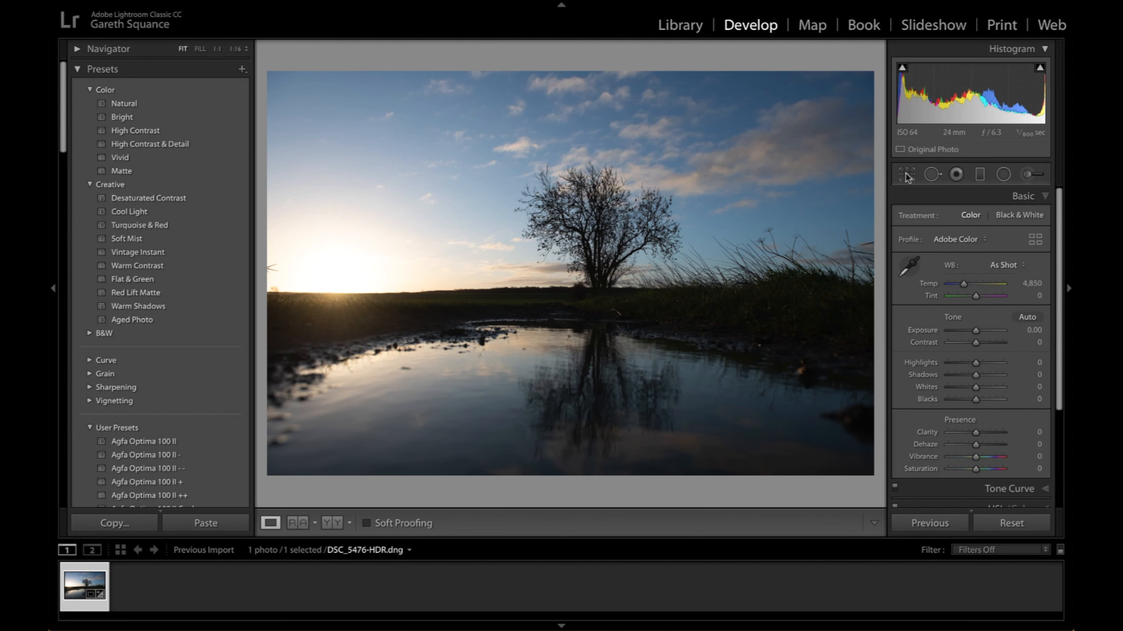
# - Straighten the photo's horizon by rotating the crop to an angle of about -0.62
pyautogui.click(906, 175)
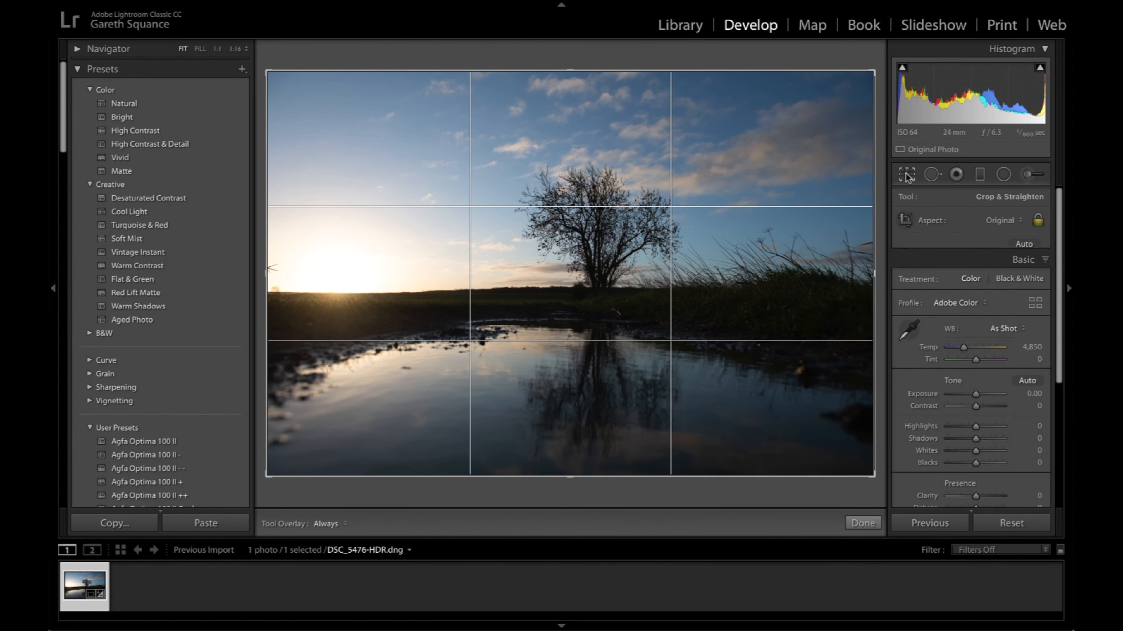
pyautogui.moveTo(874, 64); pyautogui.dragTo(873, 62)
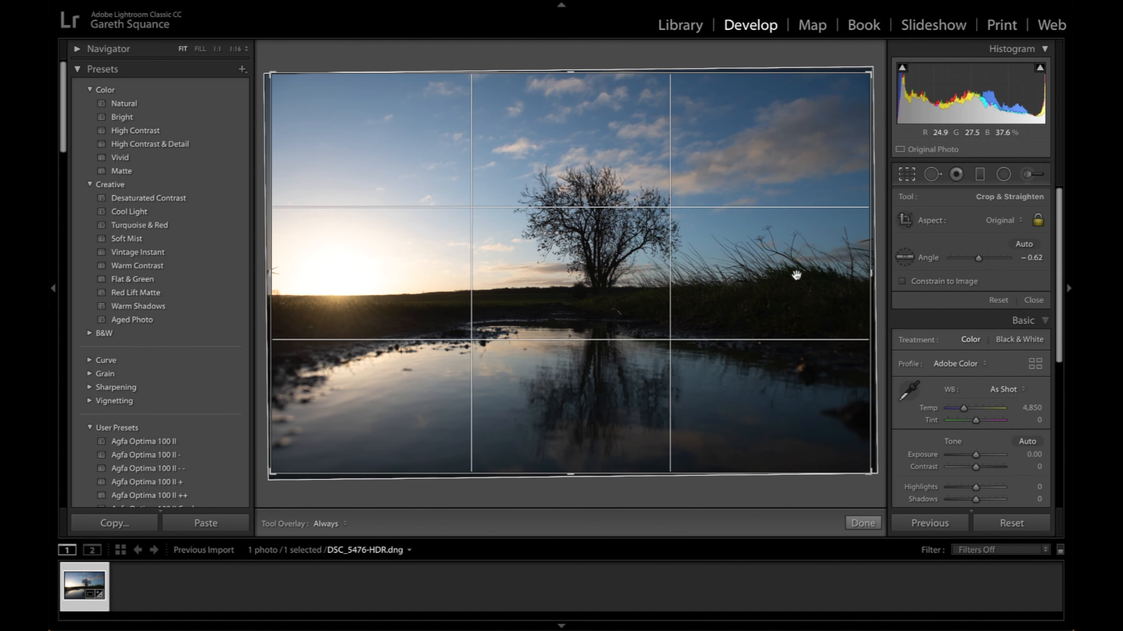
pyautogui.doubleClick(796, 276)
# - Raise Shadows to +60 to brighten the foreground and refine the crop angle to about -0.74
pyautogui.moveTo(975, 377); pyautogui.dragTo(990, 373)
pyautogui.click(907, 173)
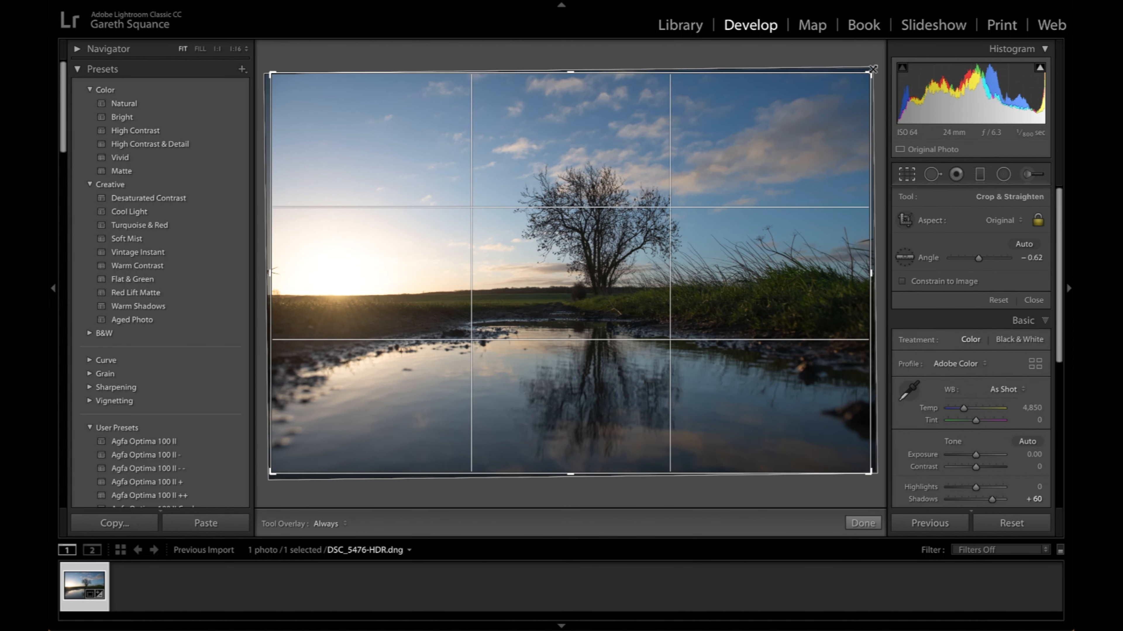
pyautogui.moveTo(873, 68); pyautogui.dragTo(871, 69)
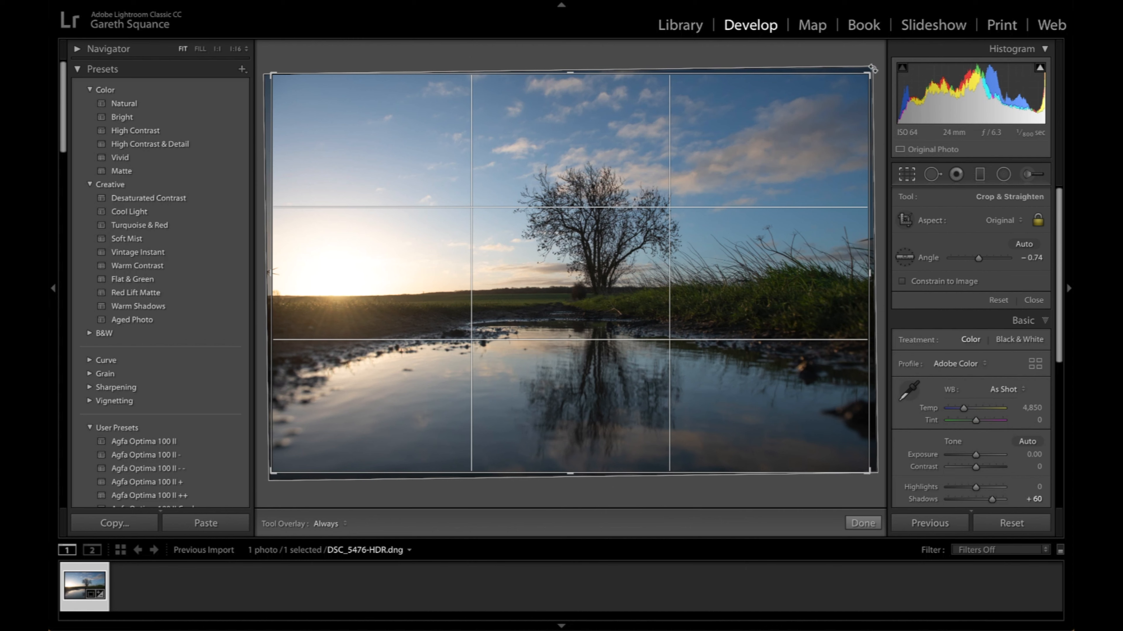
pyautogui.doubleClick(617, 250)
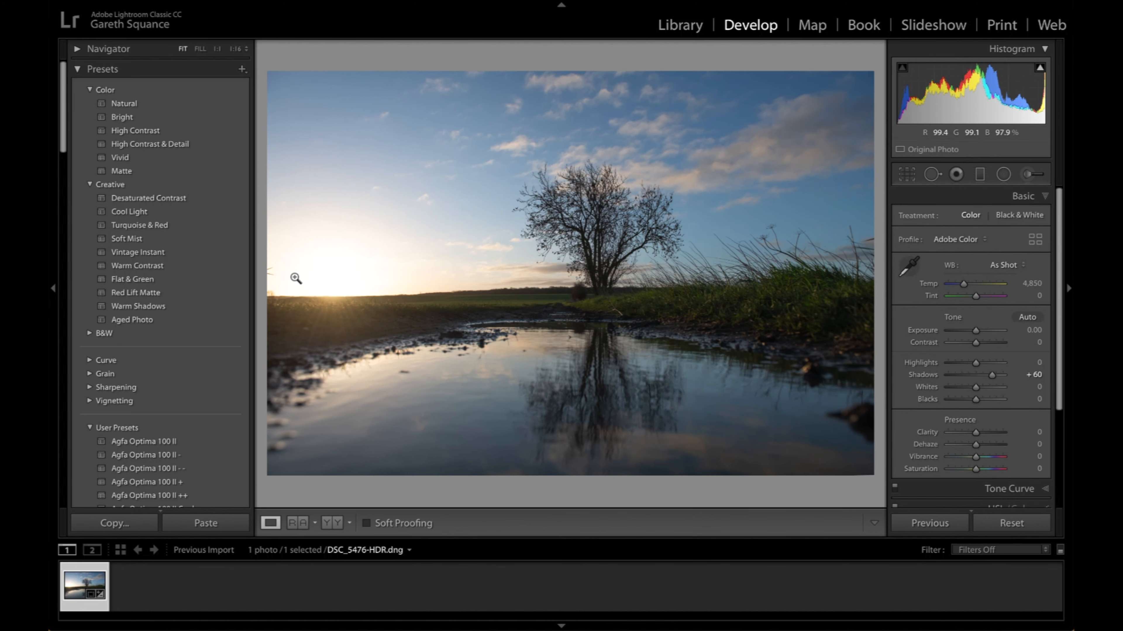
# - Heal away the twigs at the sky's left edge with the Spot Removal brush, sampling from the clean sky just above them
pyautogui.click(281, 281)
pyautogui.moveTo(280, 280); pyautogui.dragTo(509, 265)
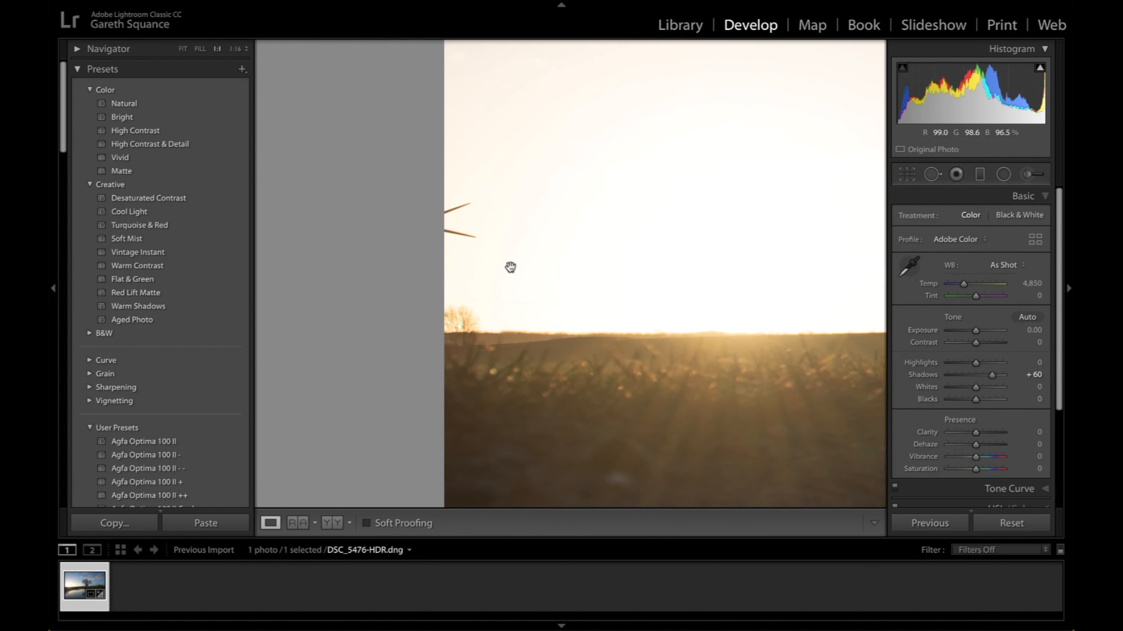
pyautogui.click(943, 178)
pyautogui.scroll(-5, 461, 208)
pyautogui.scroll(5, 461, 208)
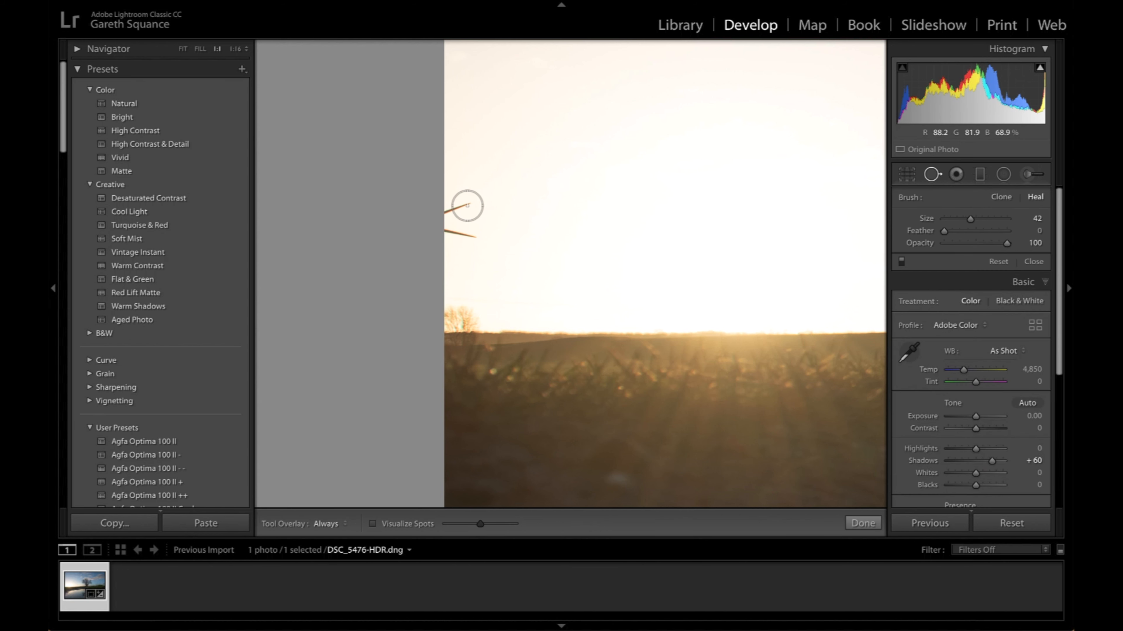
pyautogui.click(461, 207)
pyautogui.moveTo(441, 219); pyautogui.dragTo(471, 232)
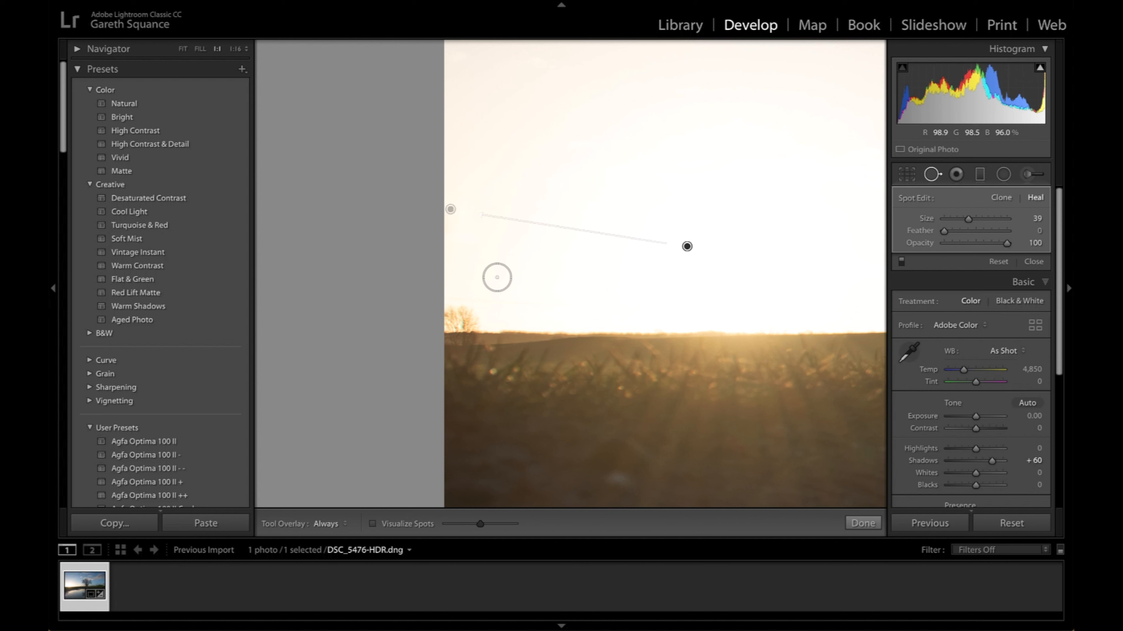
pyautogui.moveTo(684, 246)
pyautogui.mouseDown()
pyautogui.moveTo(606, 190)
pyautogui.moveTo(469, 140)
pyautogui.moveTo(460, 122)
pyautogui.mouseUp()
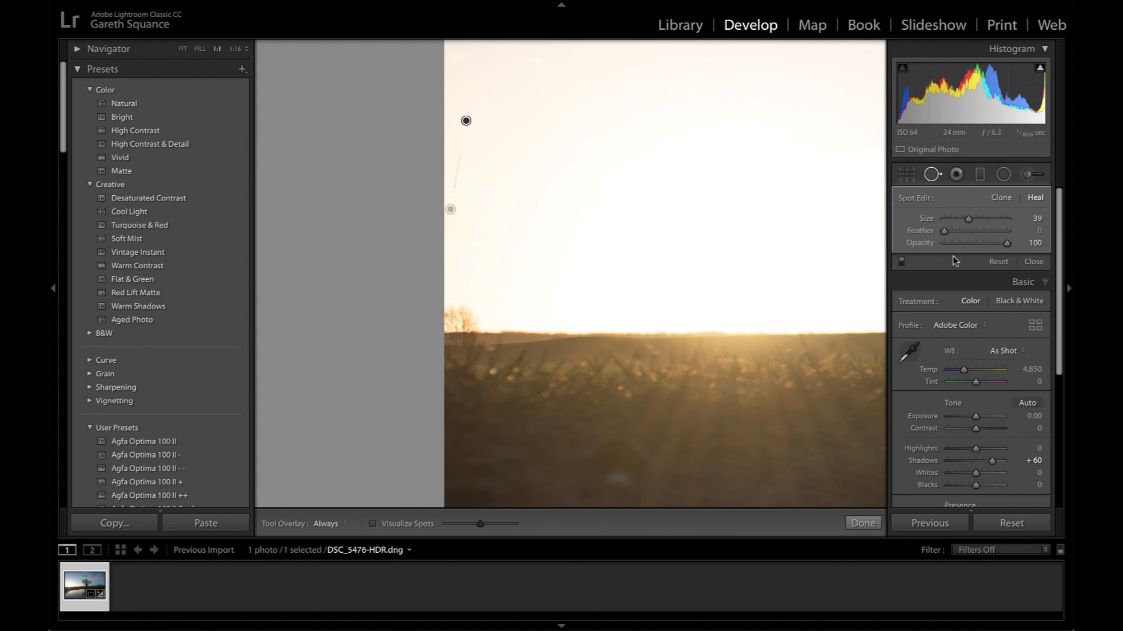
pyautogui.click(1026, 262)
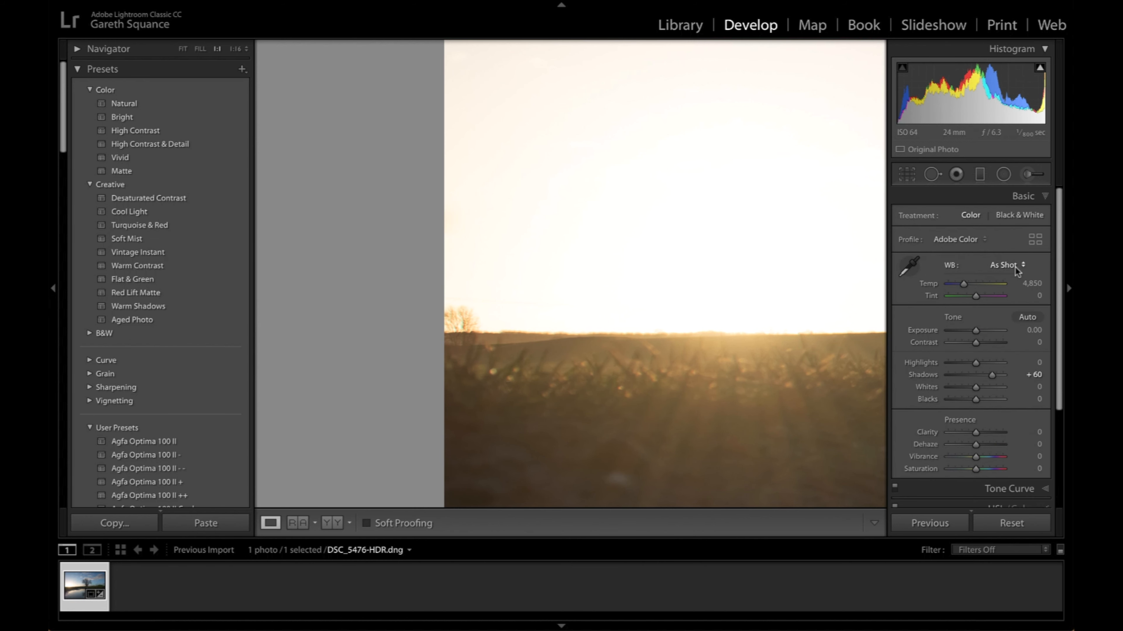
# - Return to the full photo view and enable Remove Chromatic Aberration and Profile Corrections for the lens
pyautogui.scroll(-3, 1015, 274)
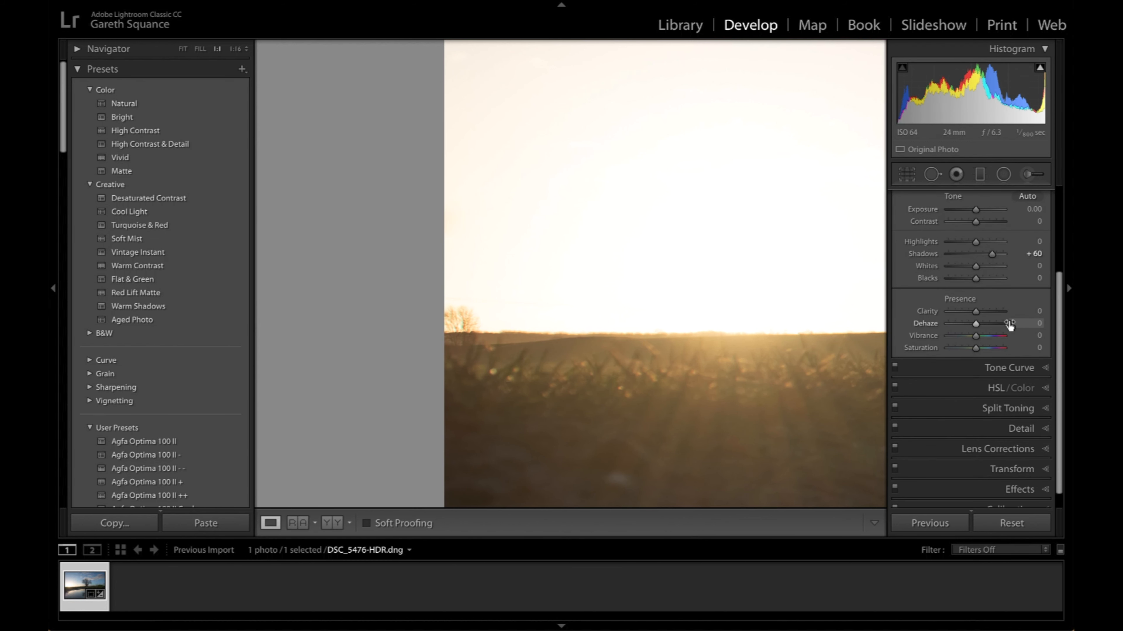
pyautogui.click(753, 350)
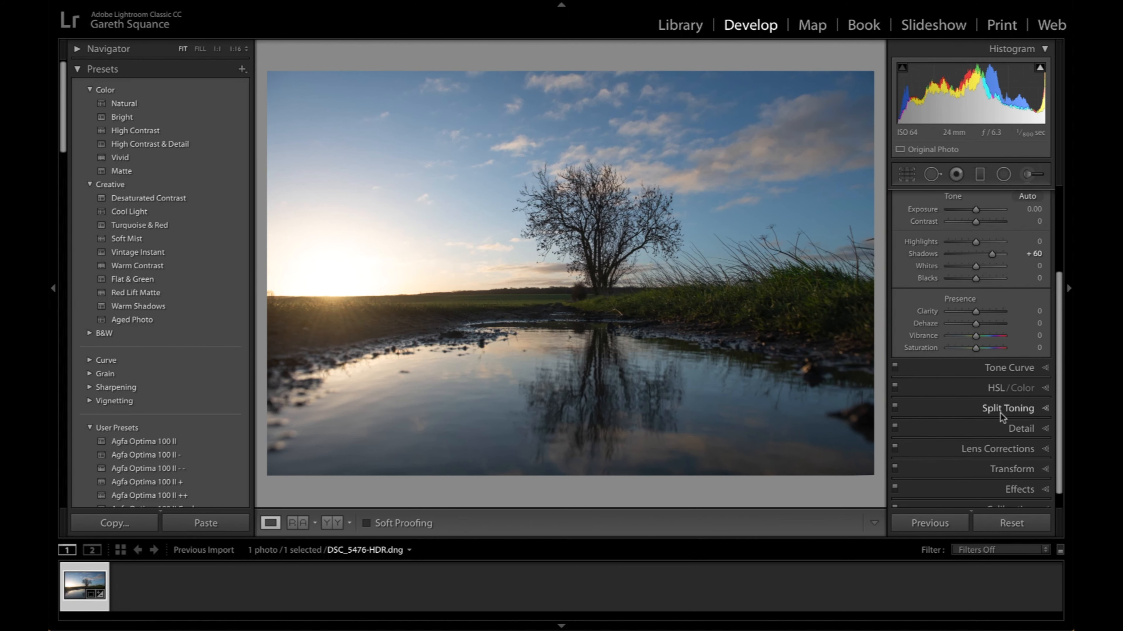
pyautogui.click(1010, 450)
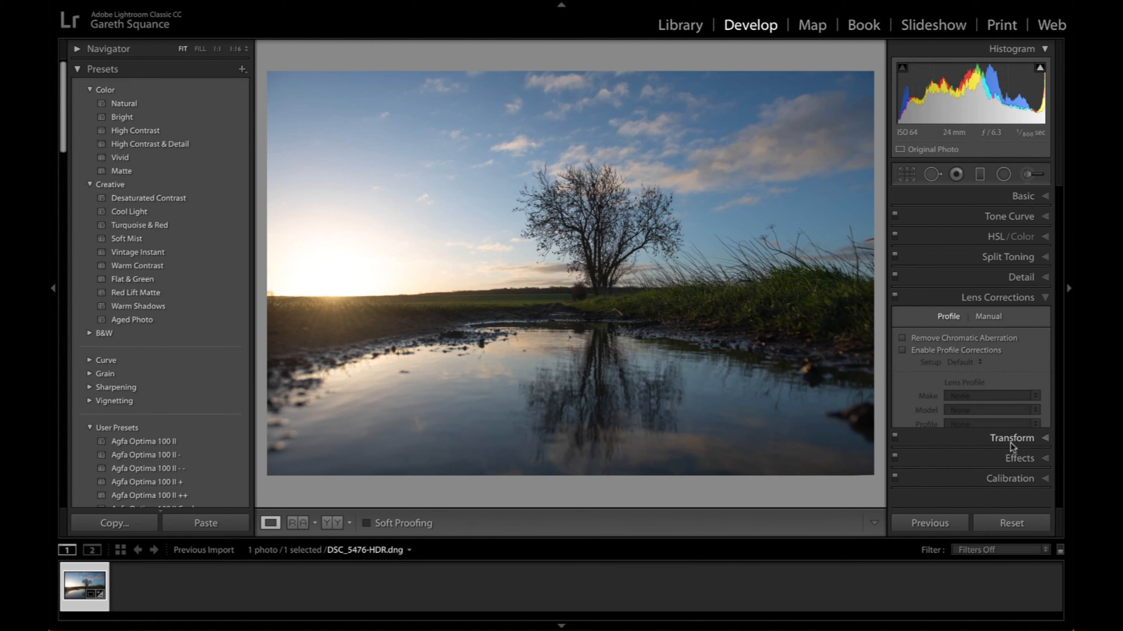
pyautogui.click(905, 325)
pyautogui.click(902, 338)
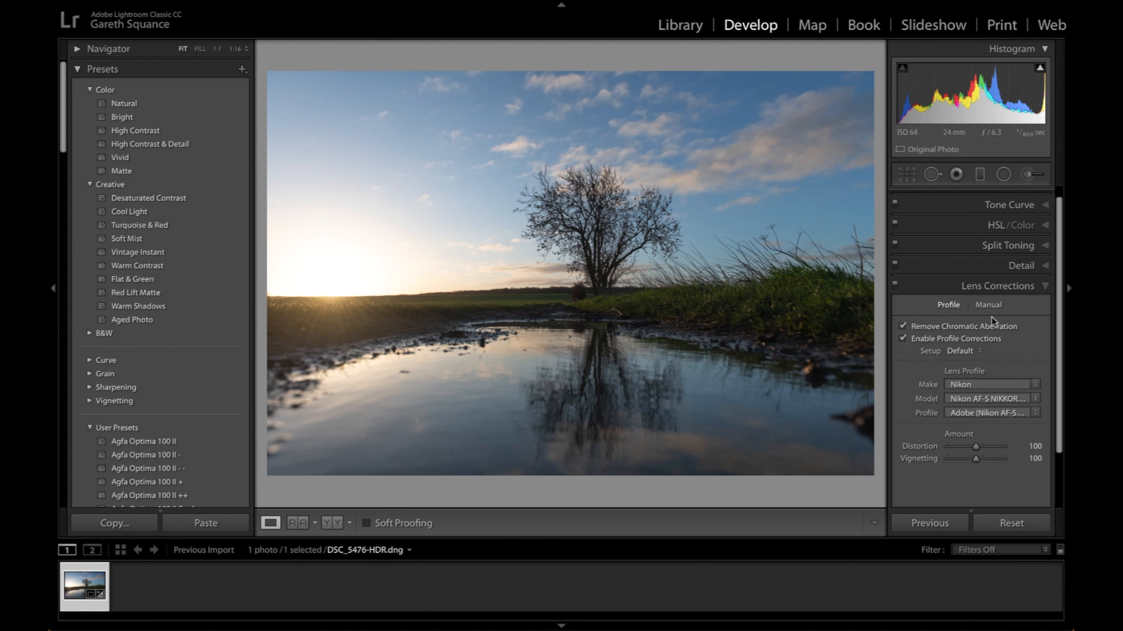
# - Set the basic tone adjustments to Contrast +25 and Highlights -37
pyautogui.scroll(1, 986, 351)
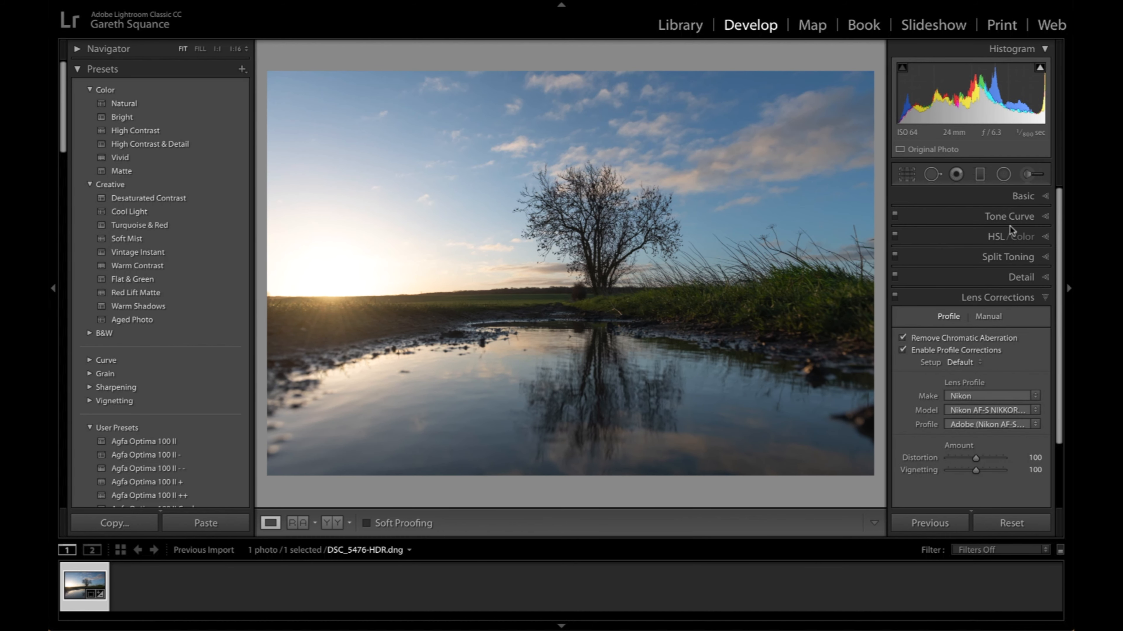
pyautogui.click(1023, 197)
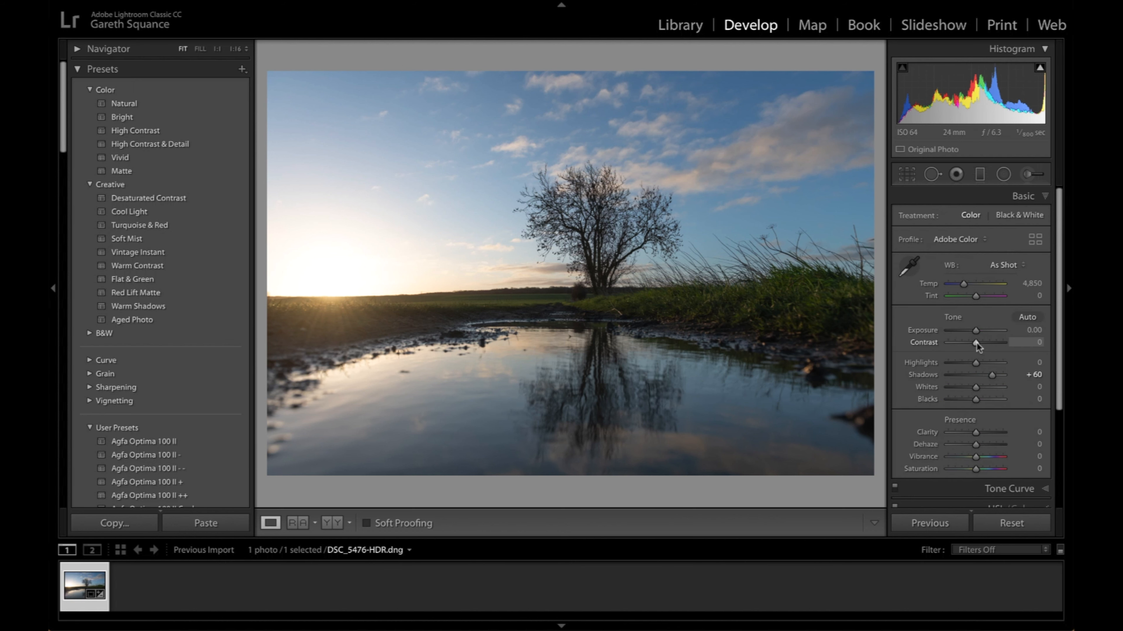
pyautogui.moveTo(977, 342); pyautogui.dragTo(983, 341)
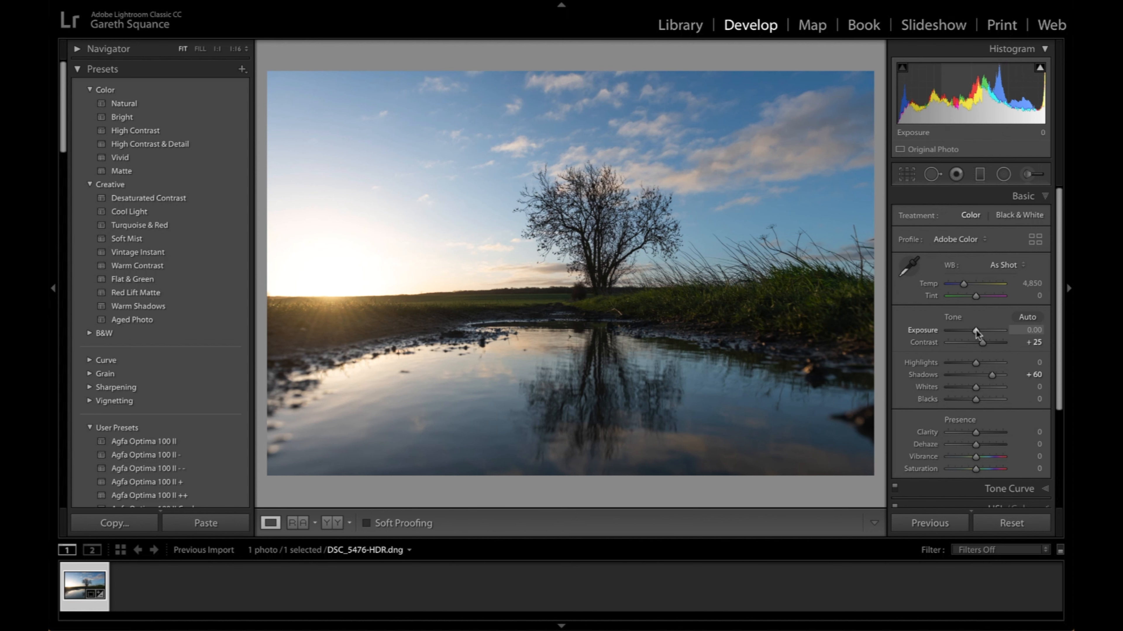
pyautogui.moveTo(975, 362); pyautogui.dragTo(971, 332)
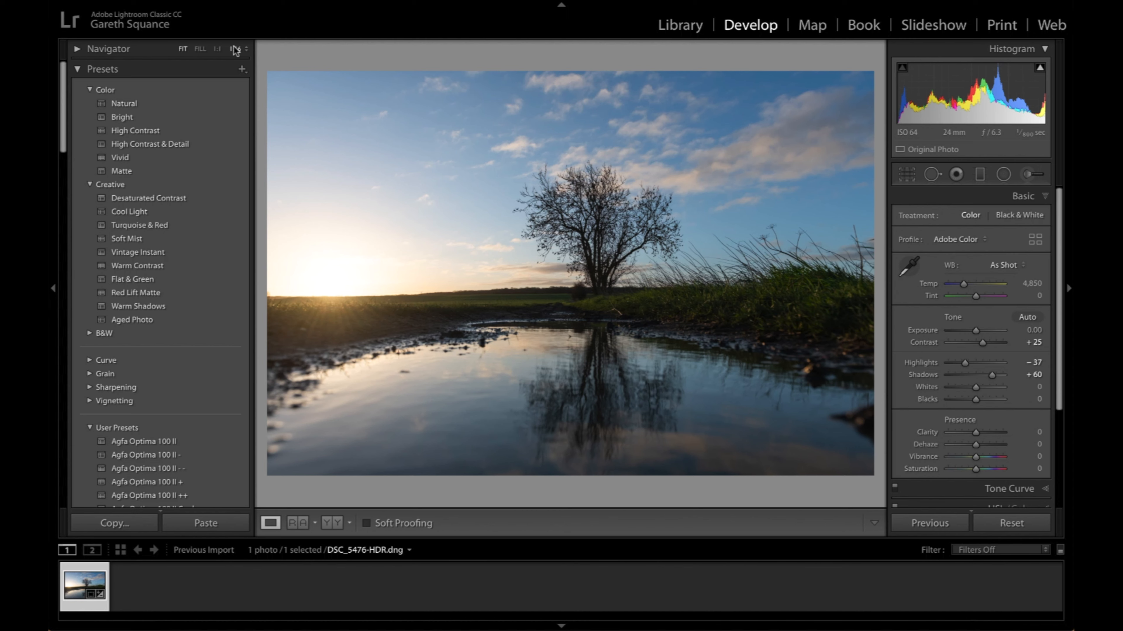
# - Add an inverted radial filter with feather 50, much wider than the photo and centred on the sun
pyautogui.click(235, 49)
pyautogui.click(1005, 177)
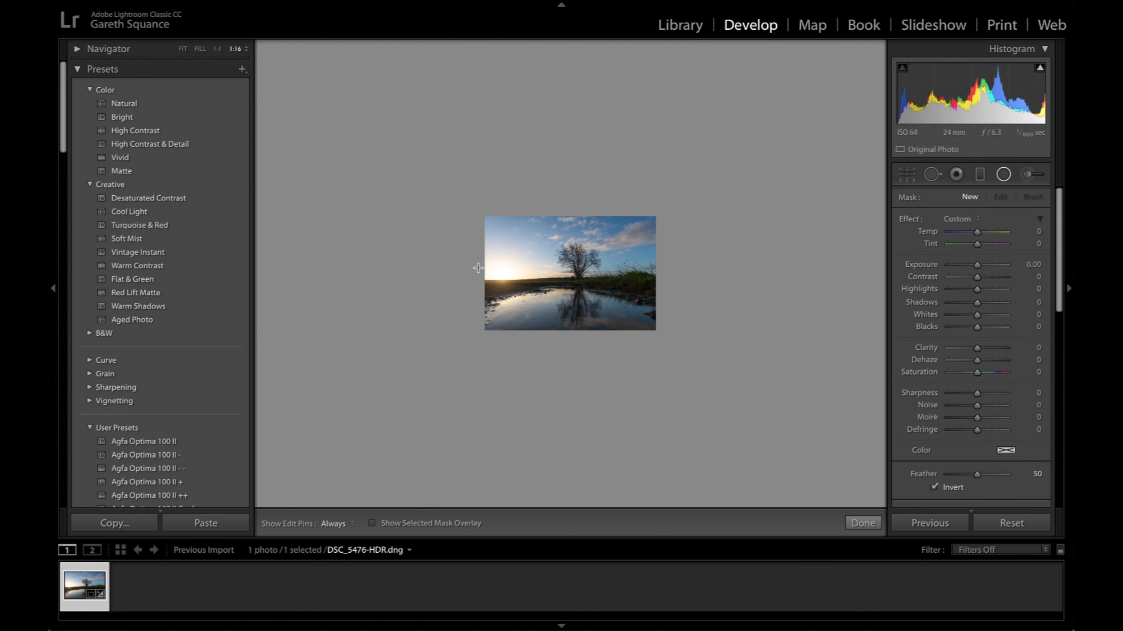
pyautogui.moveTo(479, 267); pyautogui.dragTo(709, 377)
pyautogui.moveTo(480, 268); pyautogui.dragTo(503, 272)
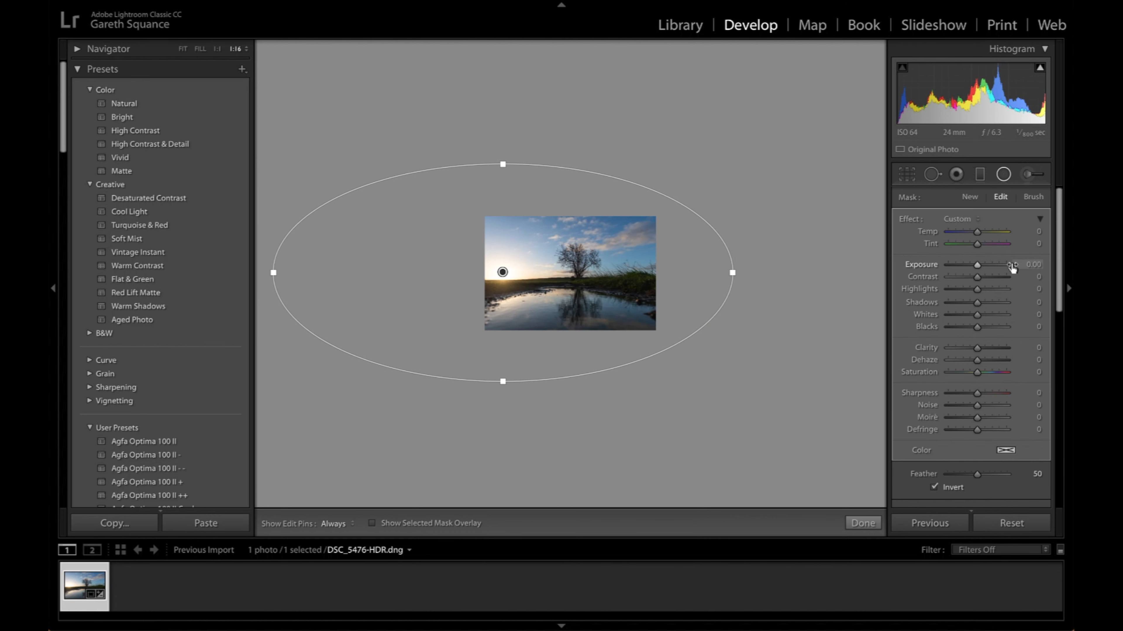
# - Increase the sun radial filter's exposure and warm its temperature, then return to the full photo view
pyautogui.moveTo(979, 270); pyautogui.dragTo(990, 234)
pyautogui.scroll(-3, 990, 349)
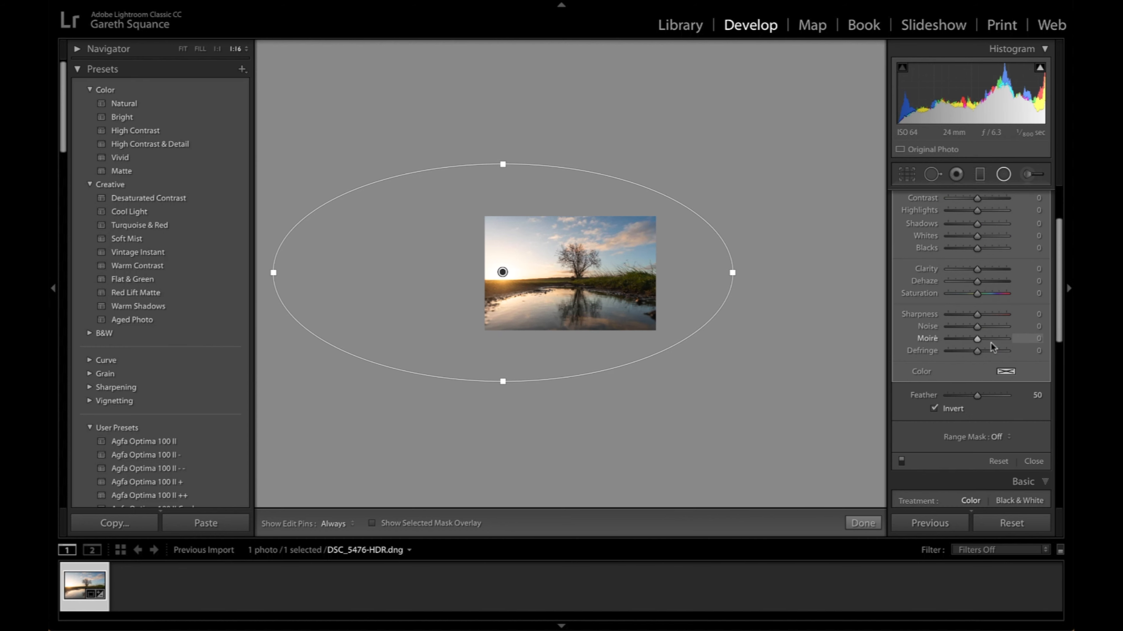
pyautogui.click(1034, 462)
pyautogui.click(514, 262)
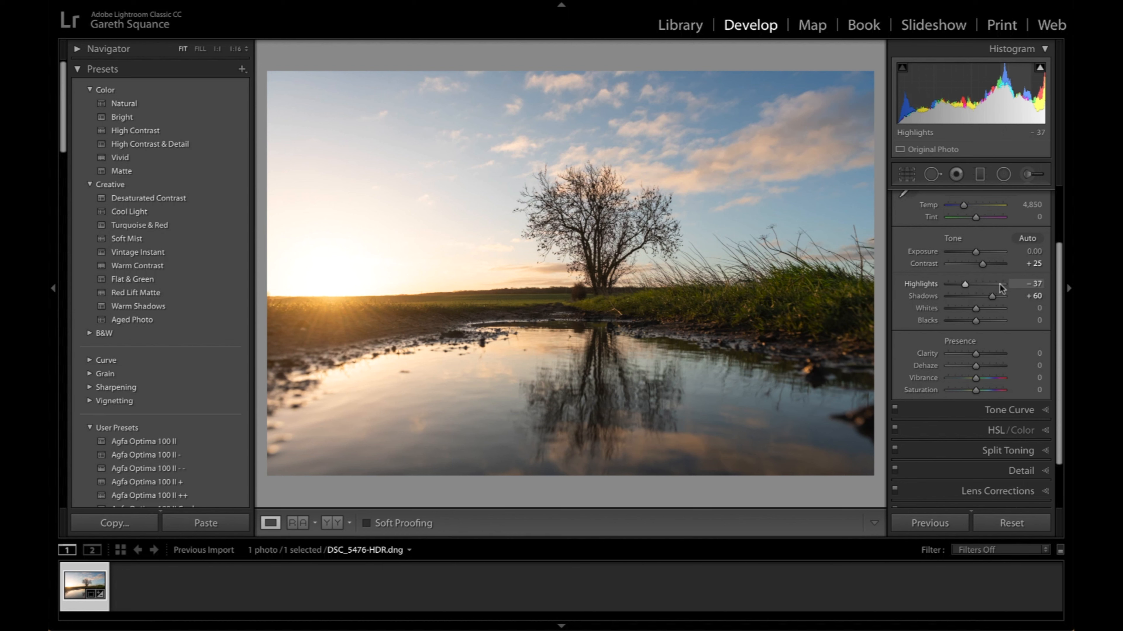
# - Show the clipping warnings and lower the overall Exposure to -1.30 to recover the area around the sun
pyautogui.moveTo(1039, 66)
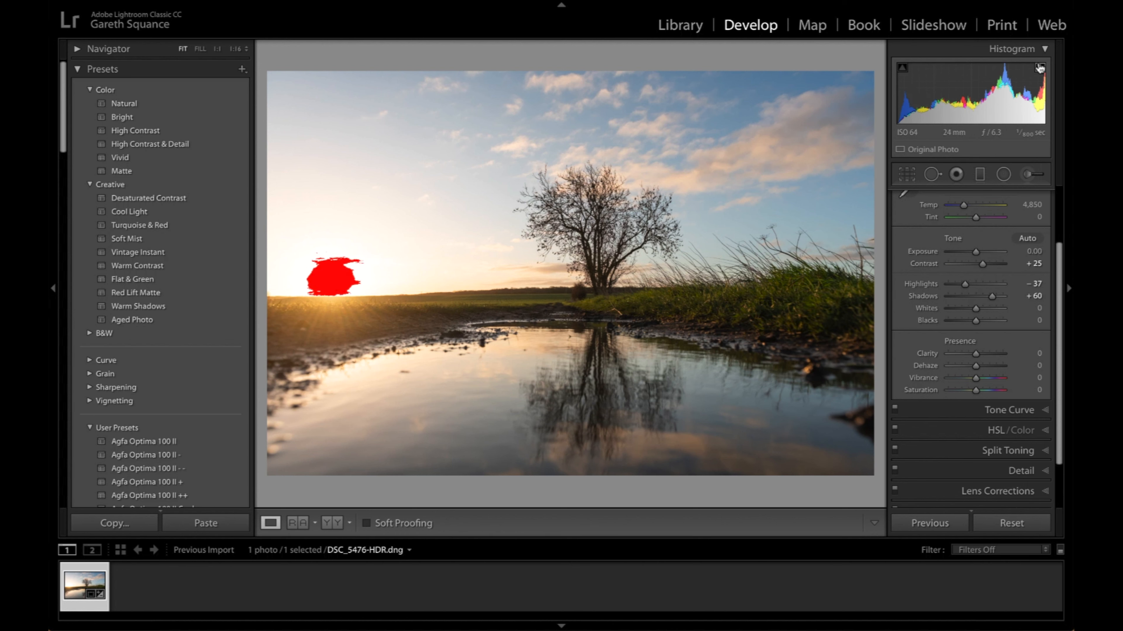
pyautogui.click(1040, 68)
pyautogui.moveTo(976, 251); pyautogui.dragTo(973, 251)
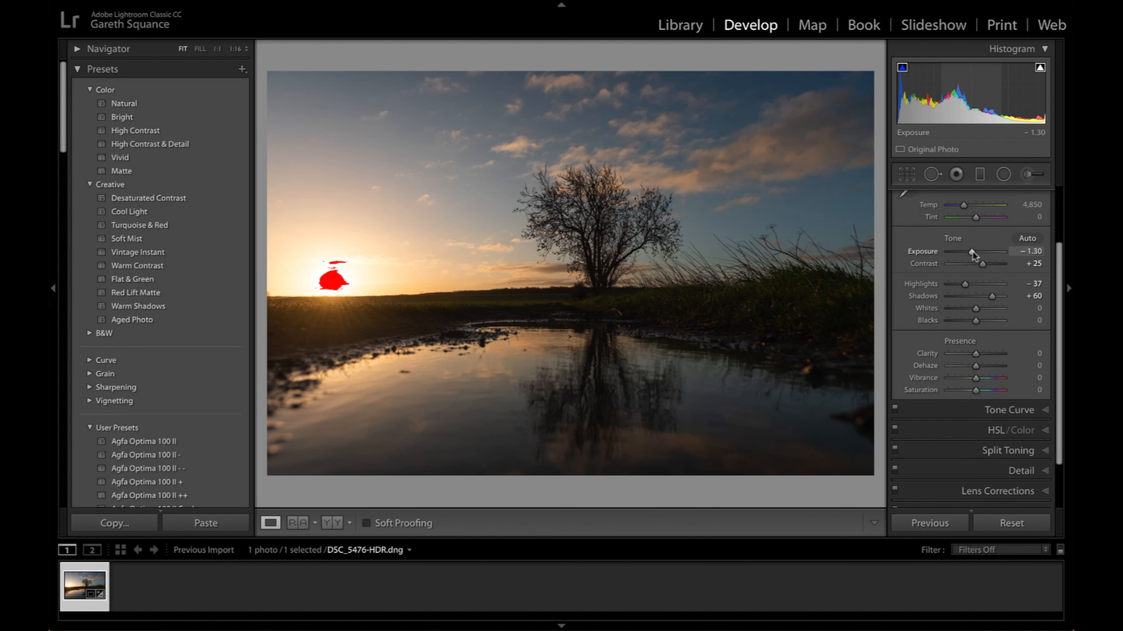
# - Rotate the crop slightly again to level the horizon and apply it
pyautogui.click(906, 174)
pyautogui.moveTo(875, 67); pyautogui.dragTo(876, 72)
pyautogui.press('Return')
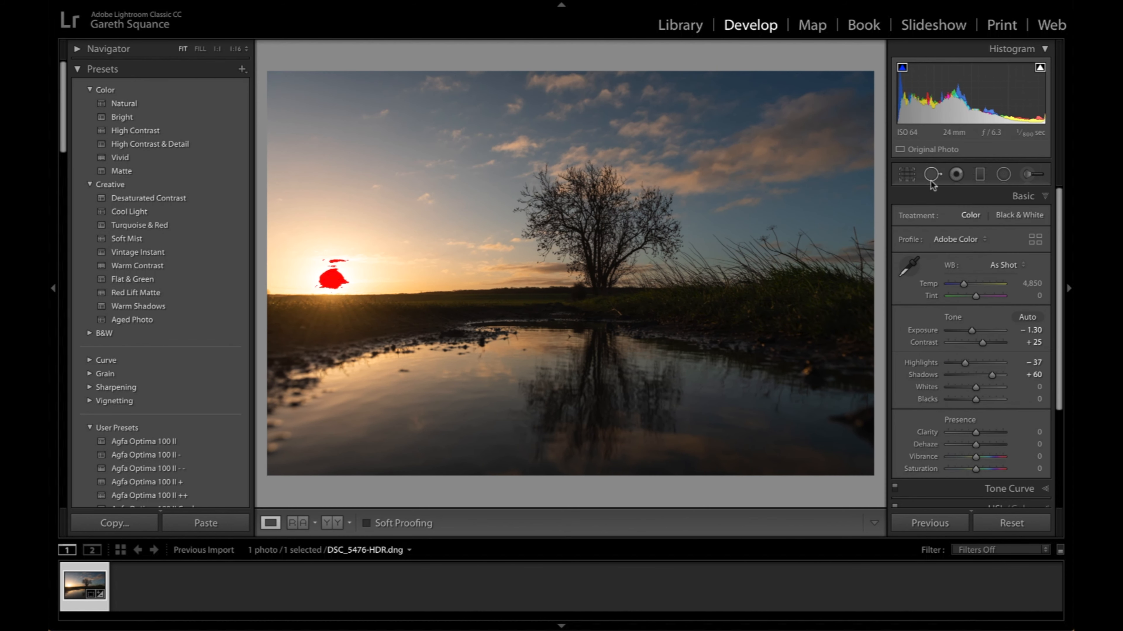
# - Add a large radial filter centred on the water with Exposure 0.64 and Temp 21
pyautogui.click(1004, 174)
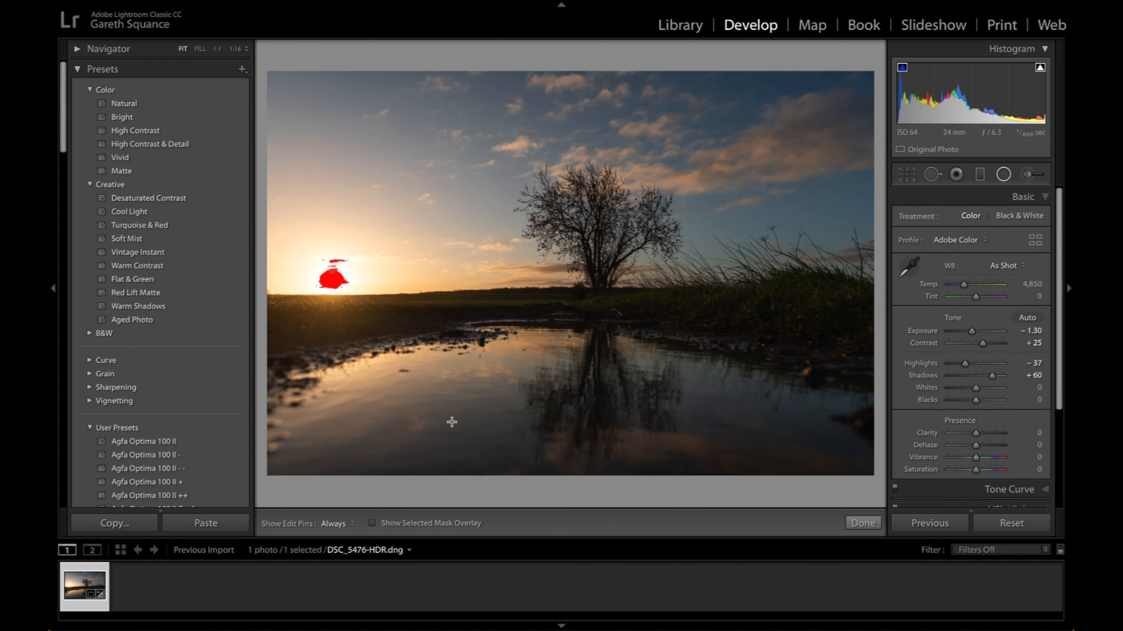
pyautogui.moveTo(419, 362); pyautogui.dragTo(884, 491)
pyautogui.moveTo(376, 369); pyautogui.dragTo(496, 385)
pyautogui.moveTo(975, 267); pyautogui.dragTo(984, 230)
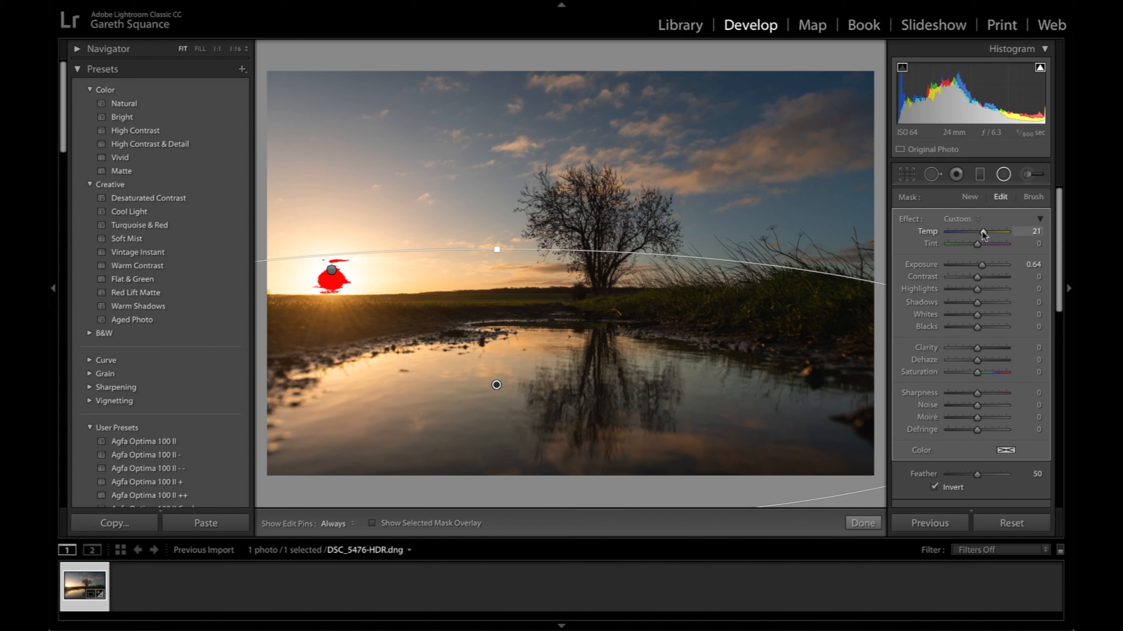
# - Duplicate the water's radial filter onto the sky above the sun and set the copy to Exposure 0.25 and Temp 35
pyautogui.moveTo(495, 385); pyautogui.dragTo(479, 176)
pyautogui.doubleClick(921, 264)
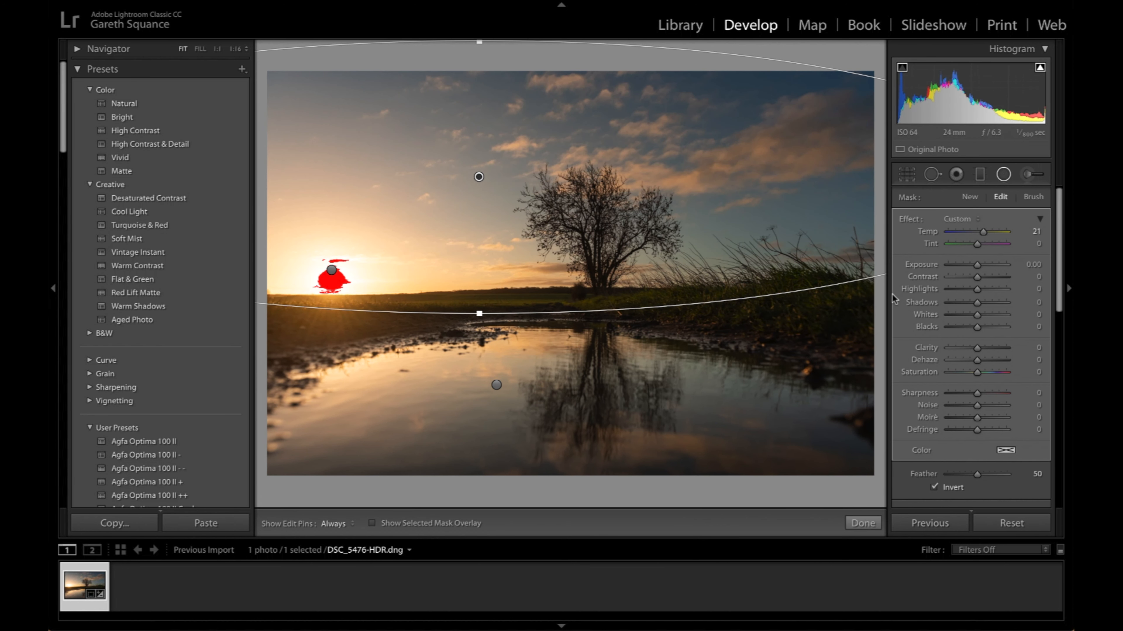
pyautogui.moveTo(977, 264); pyautogui.dragTo(985, 231)
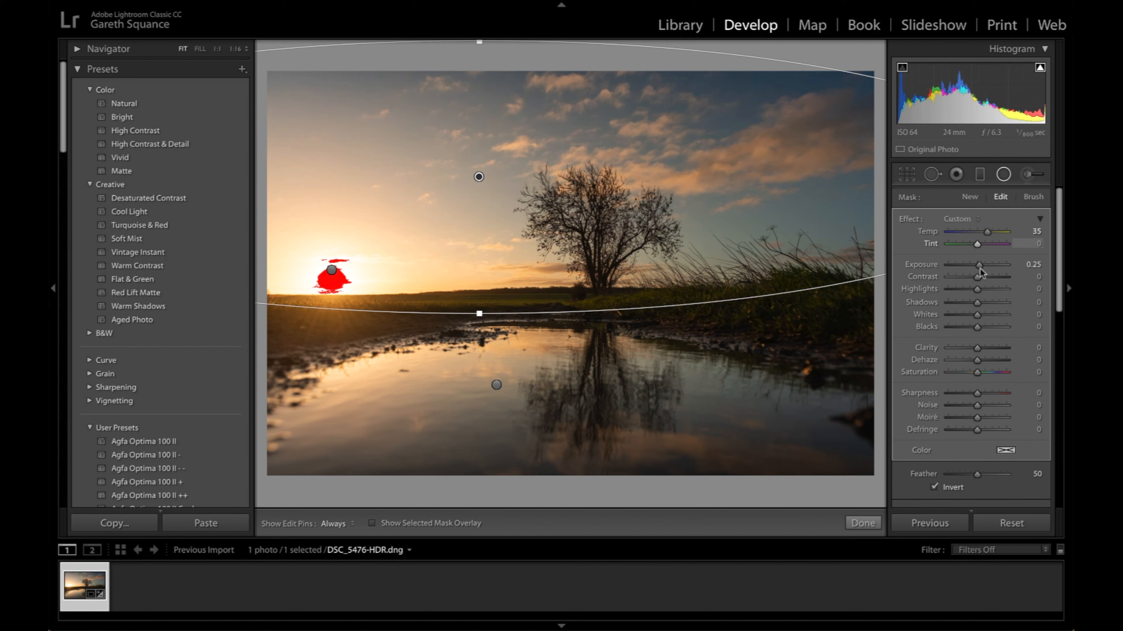
pyautogui.scroll(-5, 990, 318)
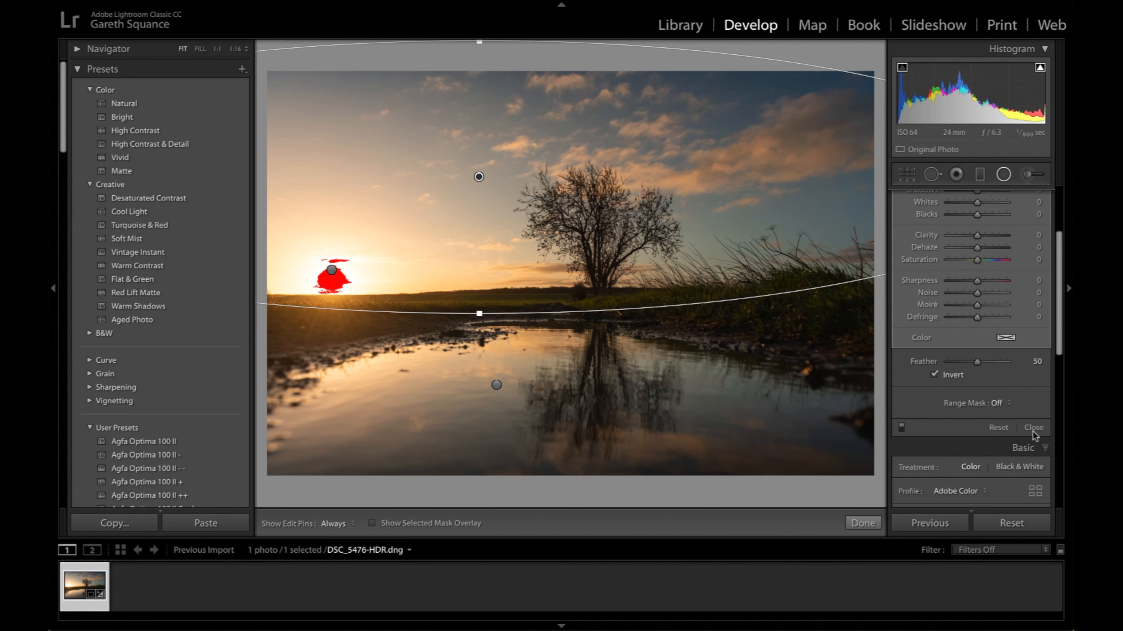
pyautogui.click(1033, 428)
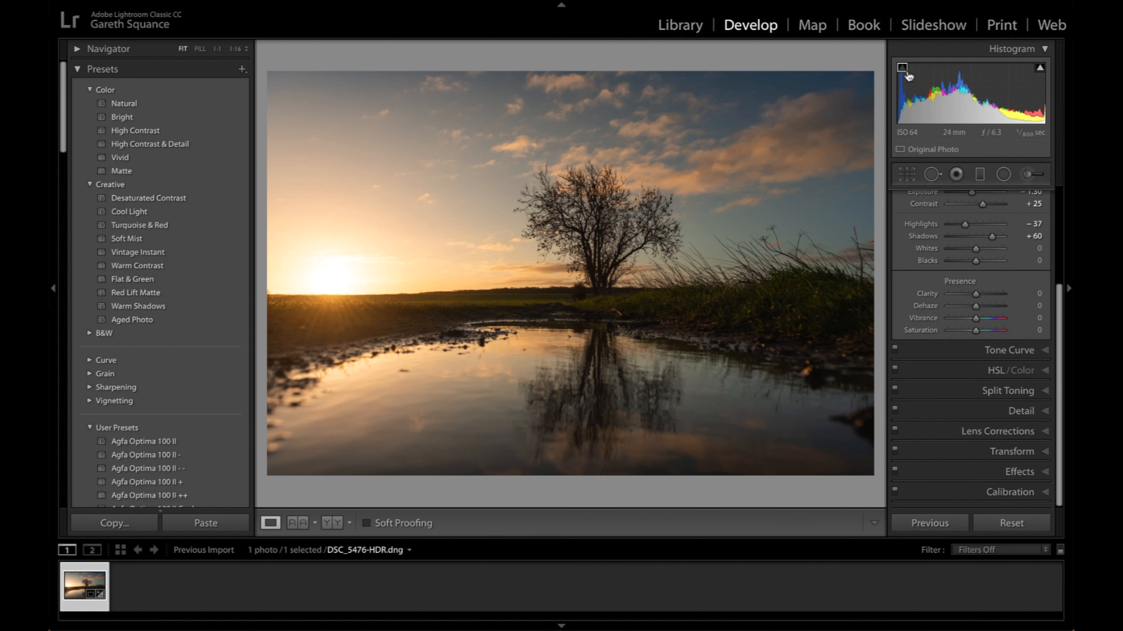
# - Split-tone the photo with highlights at hue 37, saturation 22 and shadows at hue 215, saturation 12
pyautogui.click(984, 369)
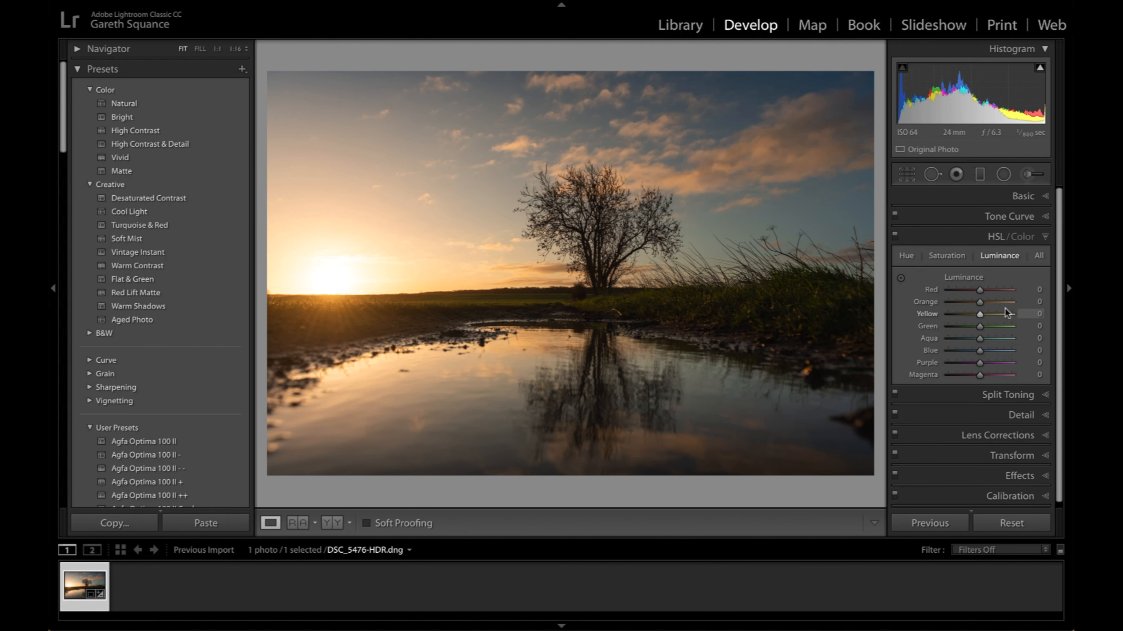
pyautogui.click(1021, 396)
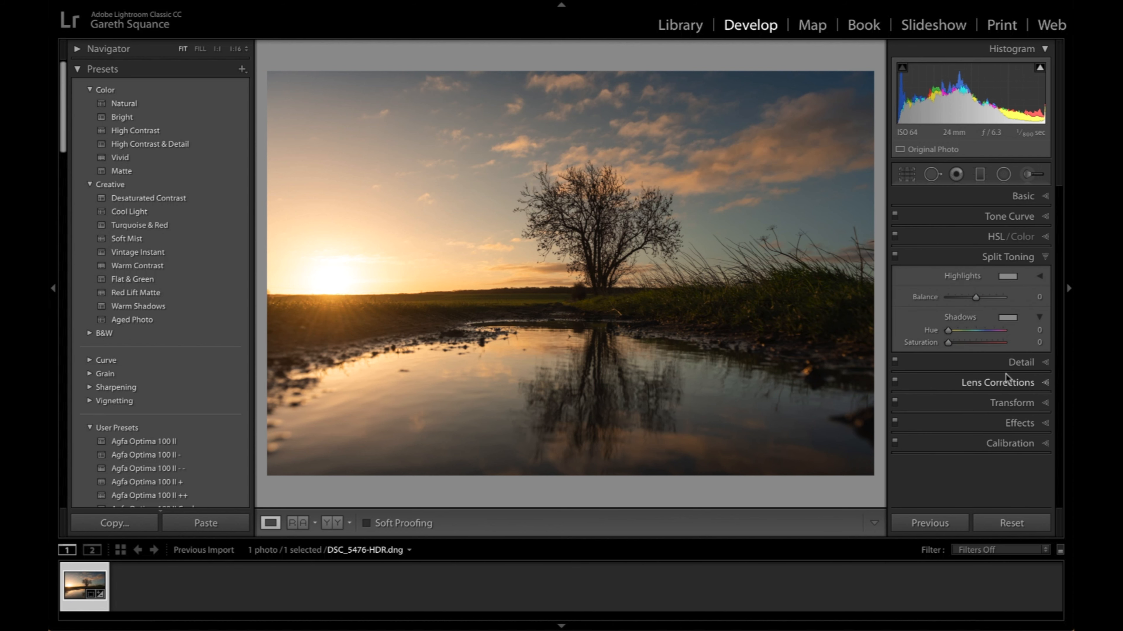
pyautogui.click(1012, 277)
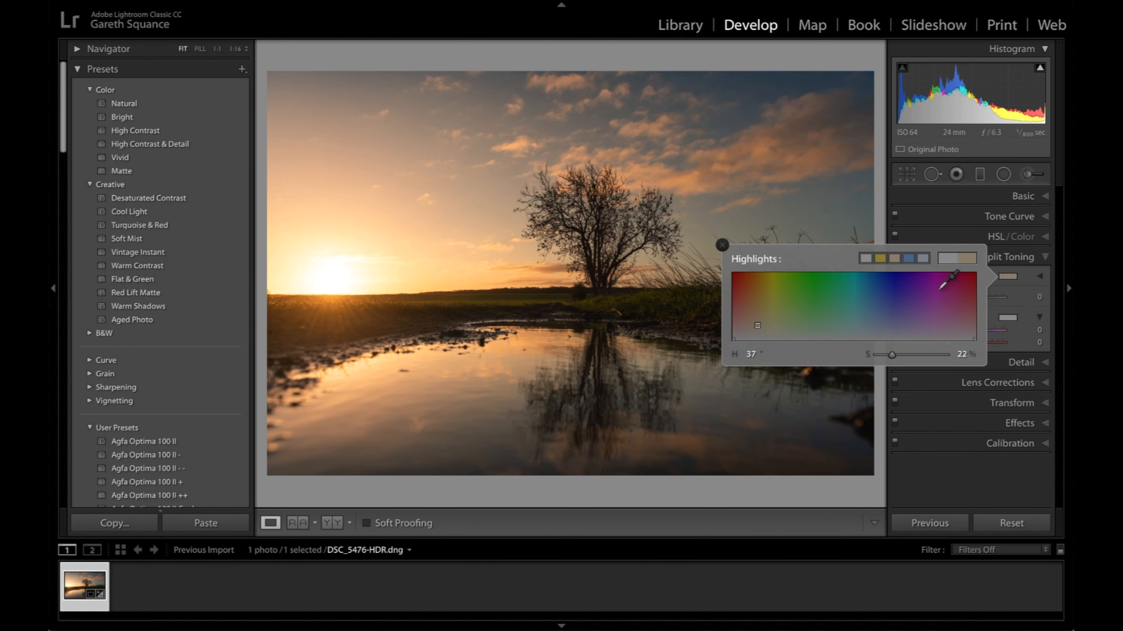
pyautogui.click(1009, 318)
pyautogui.click(924, 301)
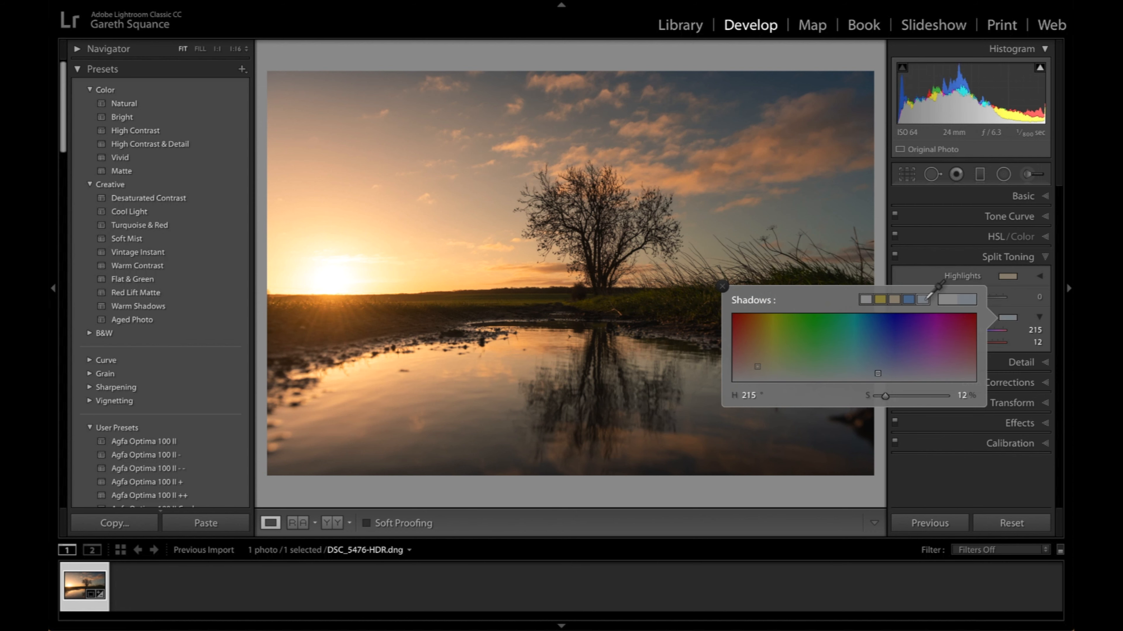
# - Add a large radial filter over the sky beyond the tree, away from the sun, with Temp -3
pyautogui.click(1004, 176)
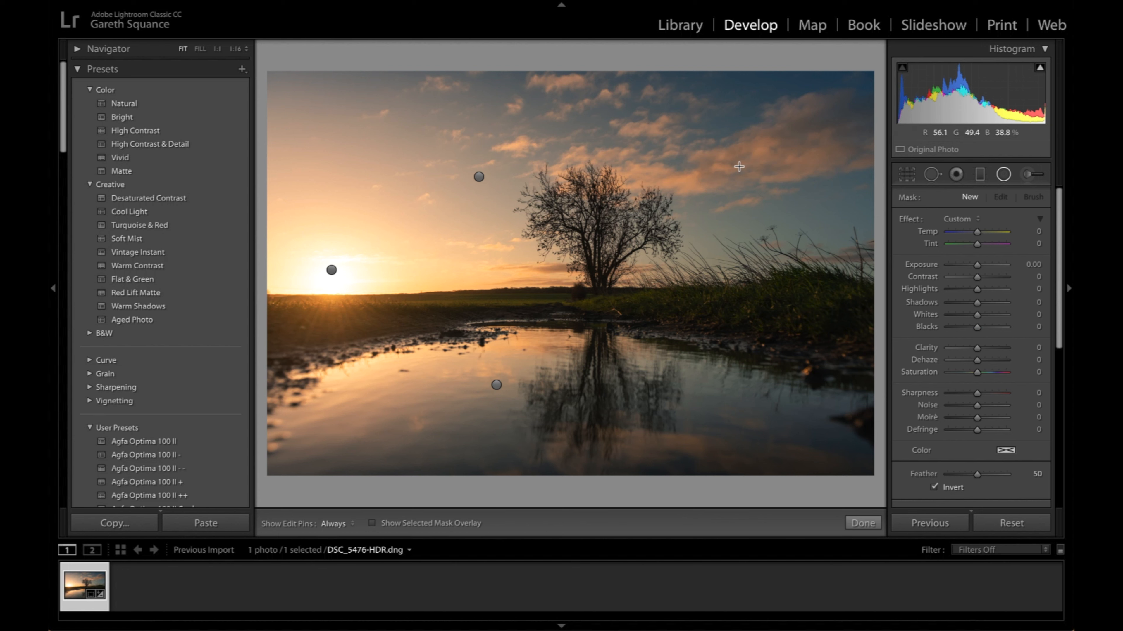
pyautogui.moveTo(669, 164); pyautogui.dragTo(966, 347)
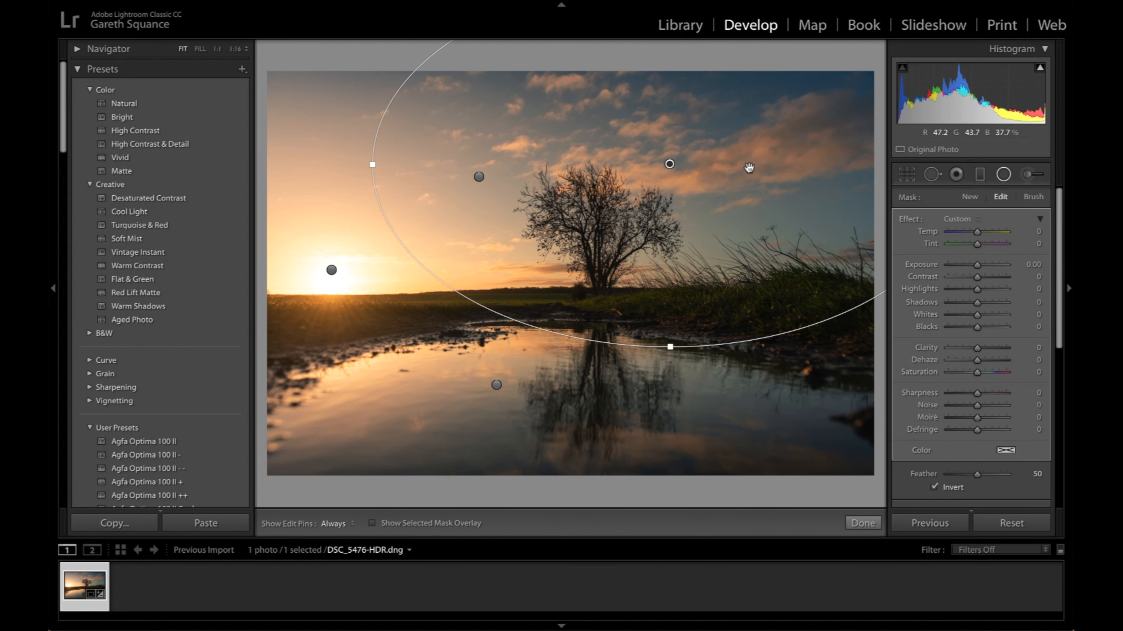
pyautogui.moveTo(669, 164); pyautogui.dragTo(742, 170)
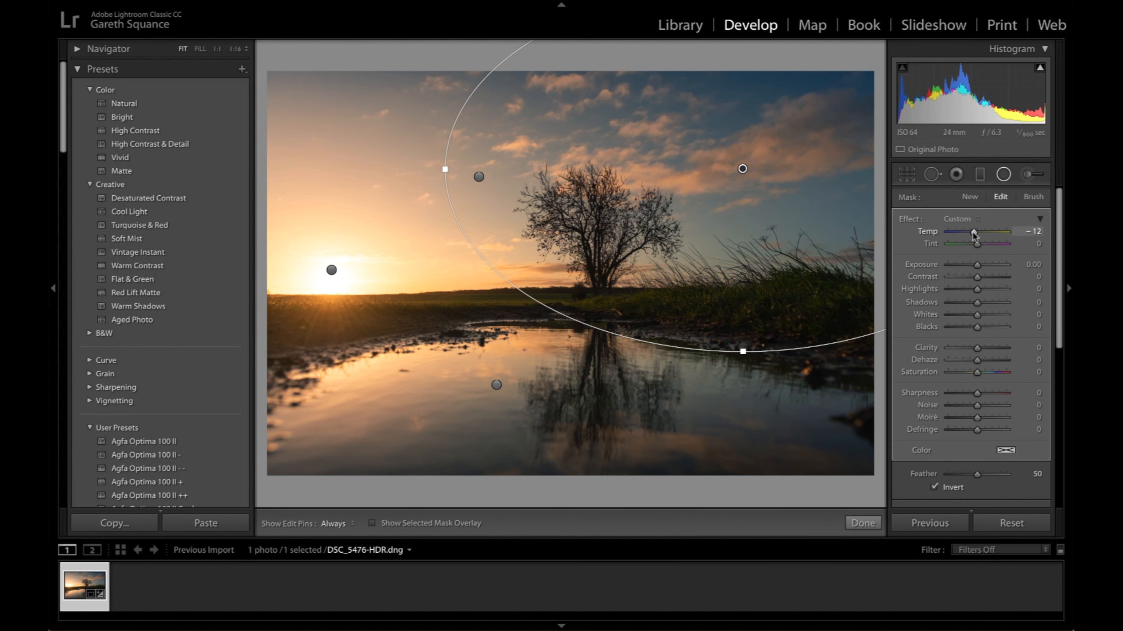
pyautogui.moveTo(973, 234); pyautogui.dragTo(975, 234)
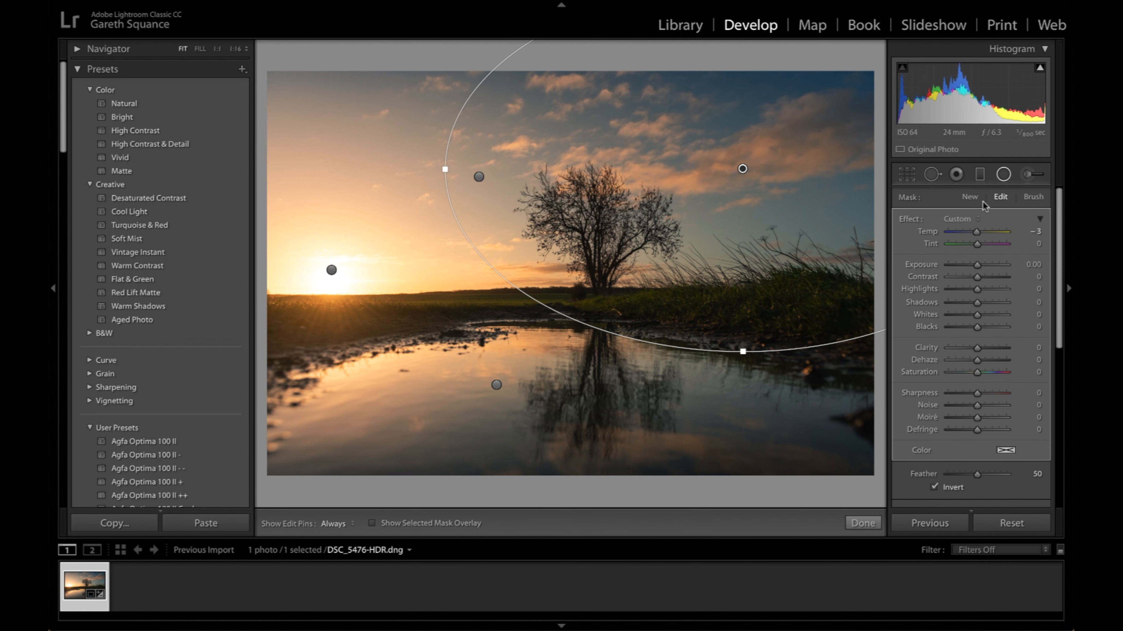
# - Brush a size 23 adjustment over the dark grassy bank beside the tree with Exposure 0.64 and Temp 28
pyautogui.click(1029, 175)
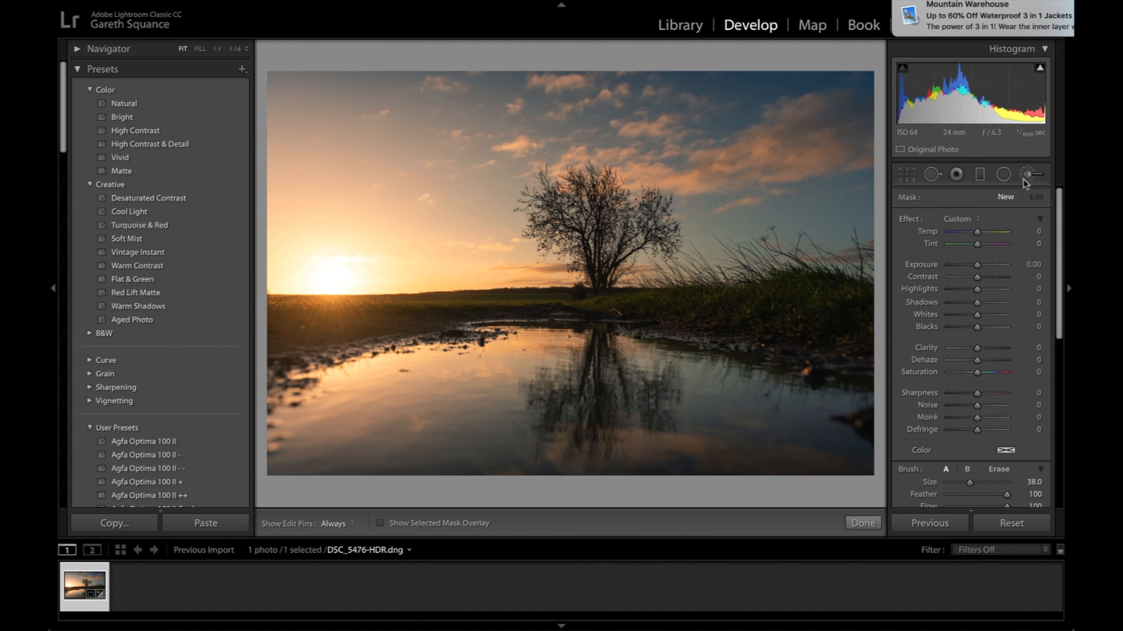
pyautogui.scroll(-10, 790, 323)
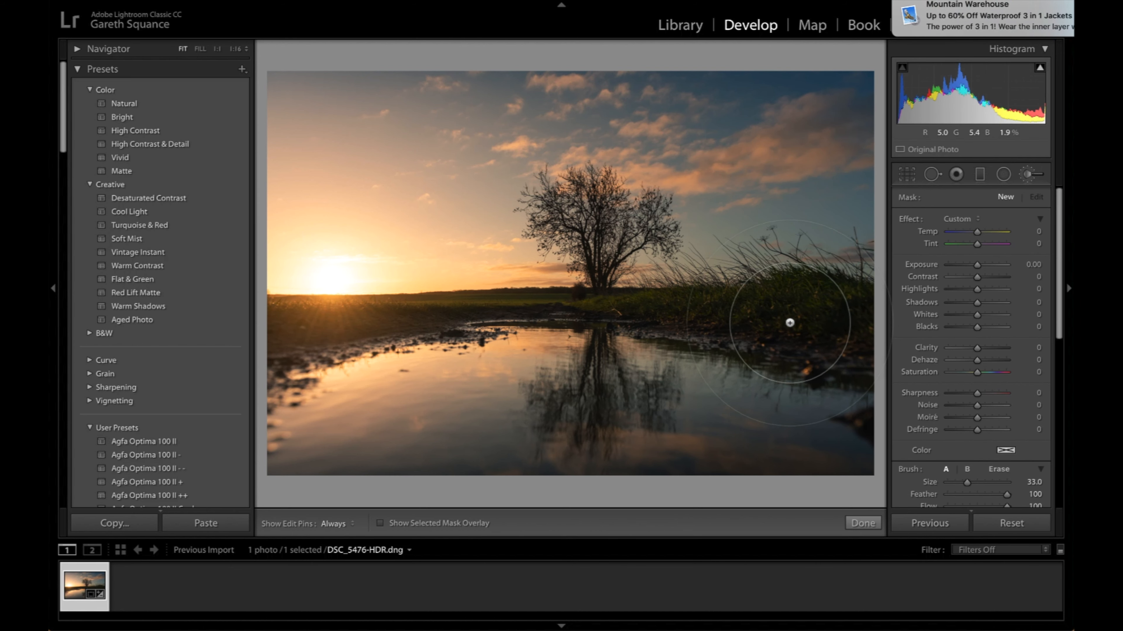
pyautogui.scroll(-3, 814, 338)
pyautogui.click(826, 326)
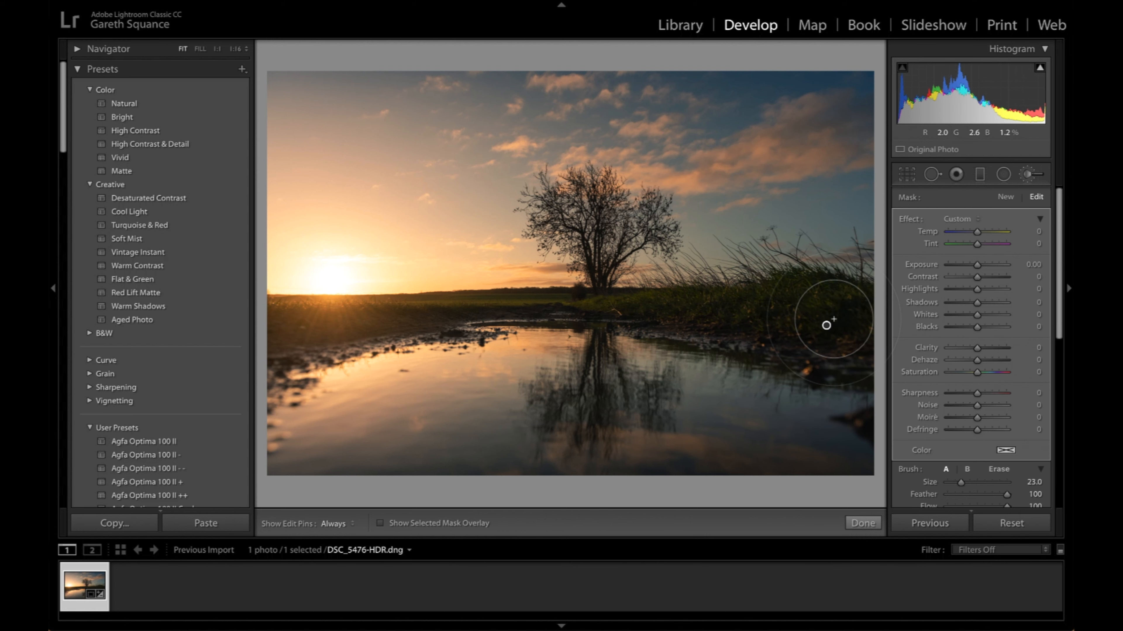
pyautogui.press('h')
pyautogui.press('h')
pyautogui.moveTo(979, 266); pyautogui.dragTo(982, 265)
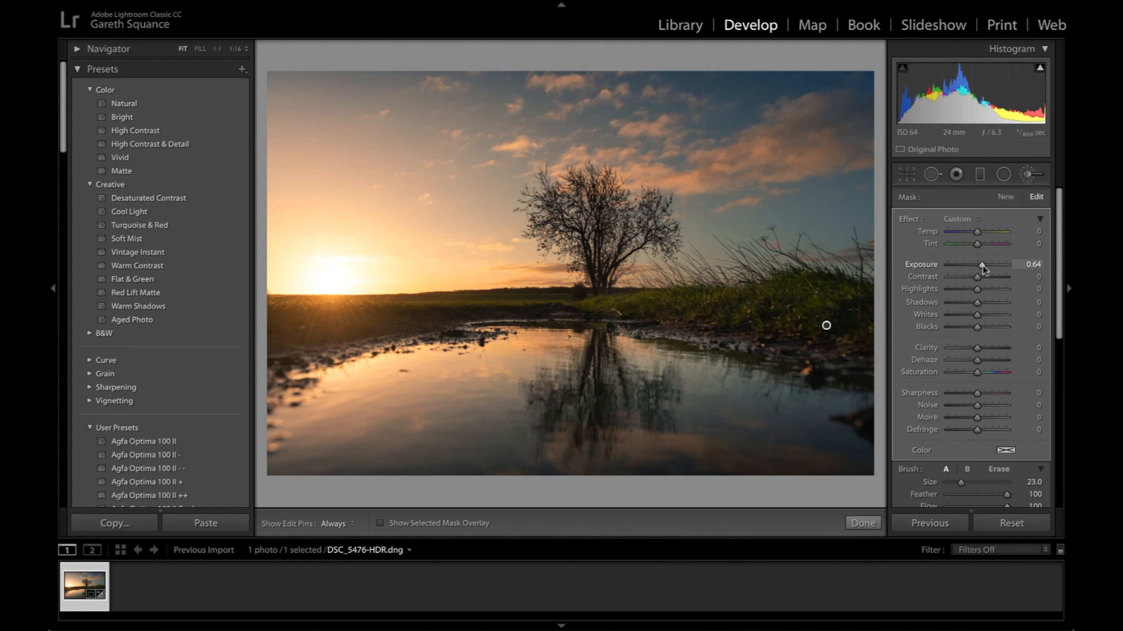
pyautogui.scroll(-1, 1022, 411)
pyautogui.scroll(1, 1022, 415)
pyautogui.moveTo(977, 235); pyautogui.dragTo(987, 235)
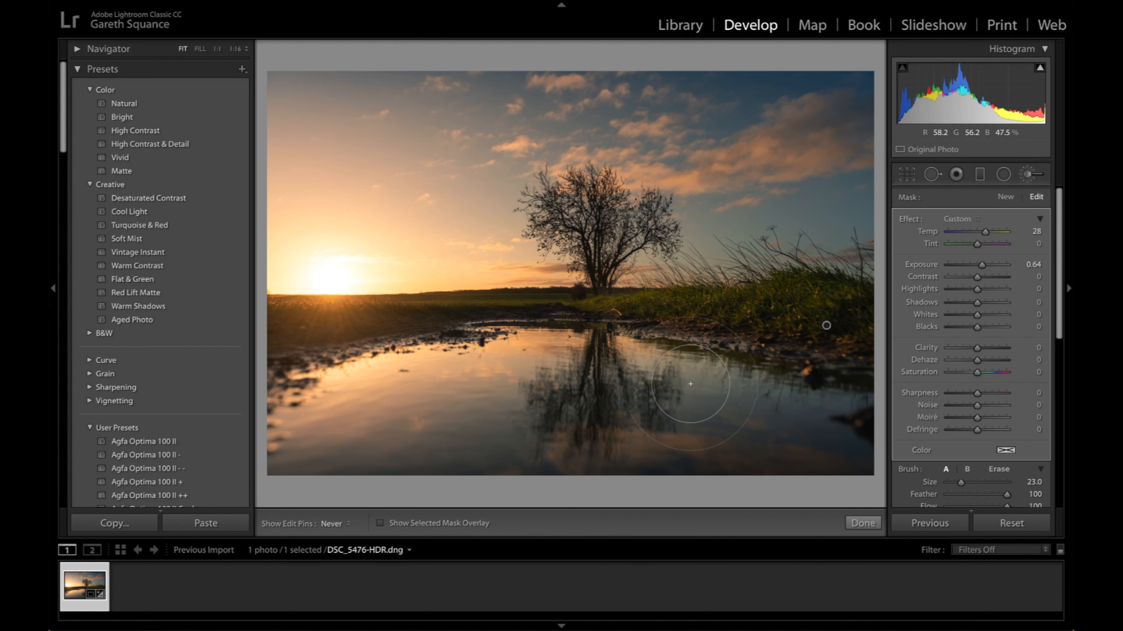
pyautogui.press('h')
pyautogui.moveTo(778, 396)
pyautogui.mouseDown()
pyautogui.moveTo(831, 425)
pyautogui.moveTo(575, 437)
pyautogui.moveTo(732, 451)
pyautogui.mouseUp()
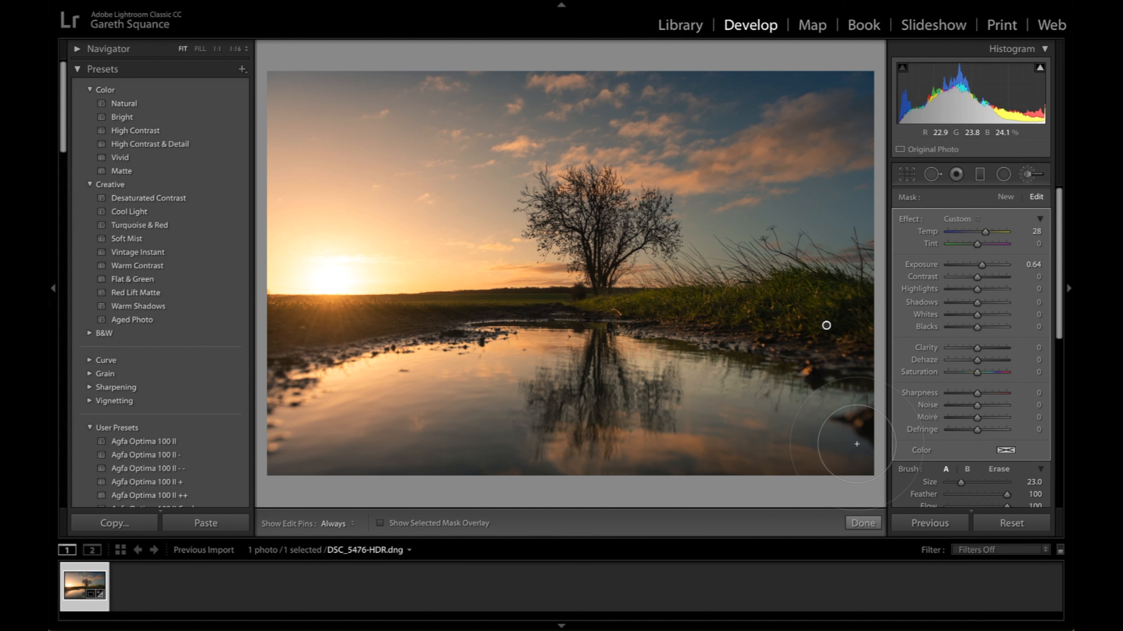
pyautogui.click(135, 0)
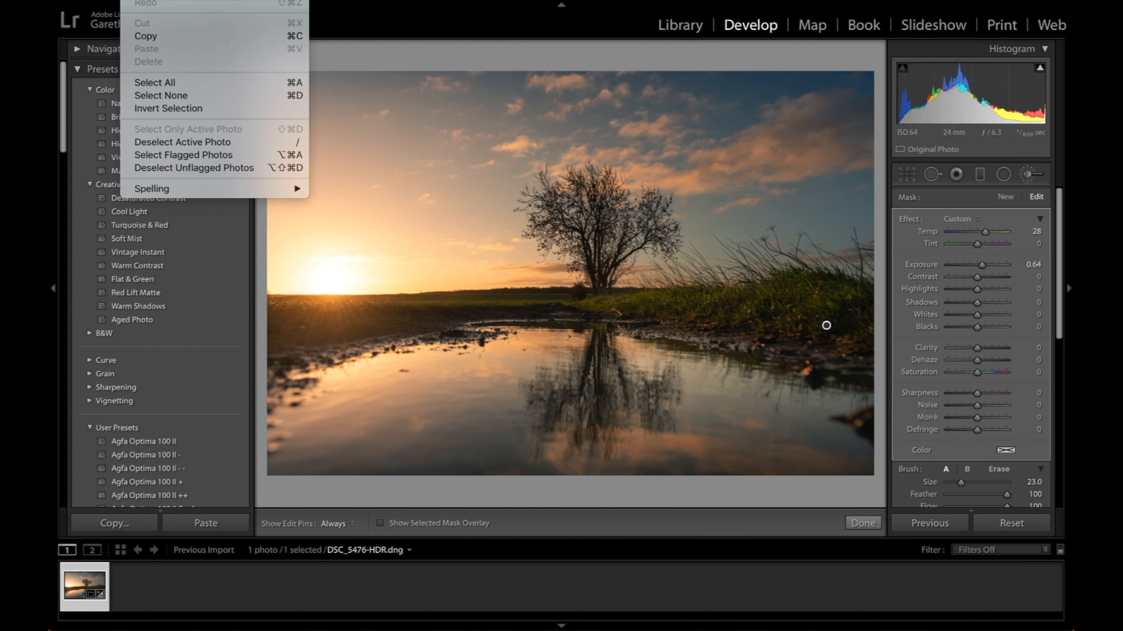
pyautogui.click(148, 0)
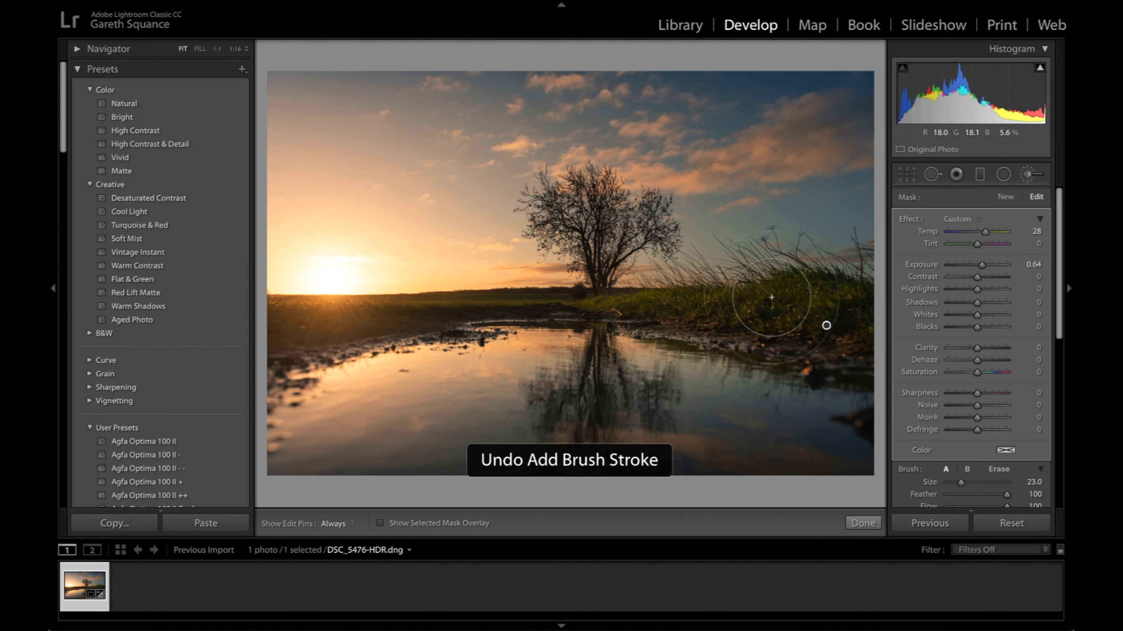
# - Paint a new brush adjustment across the foreground water with Highlights 42 and Temp 17
pyautogui.click(1005, 196)
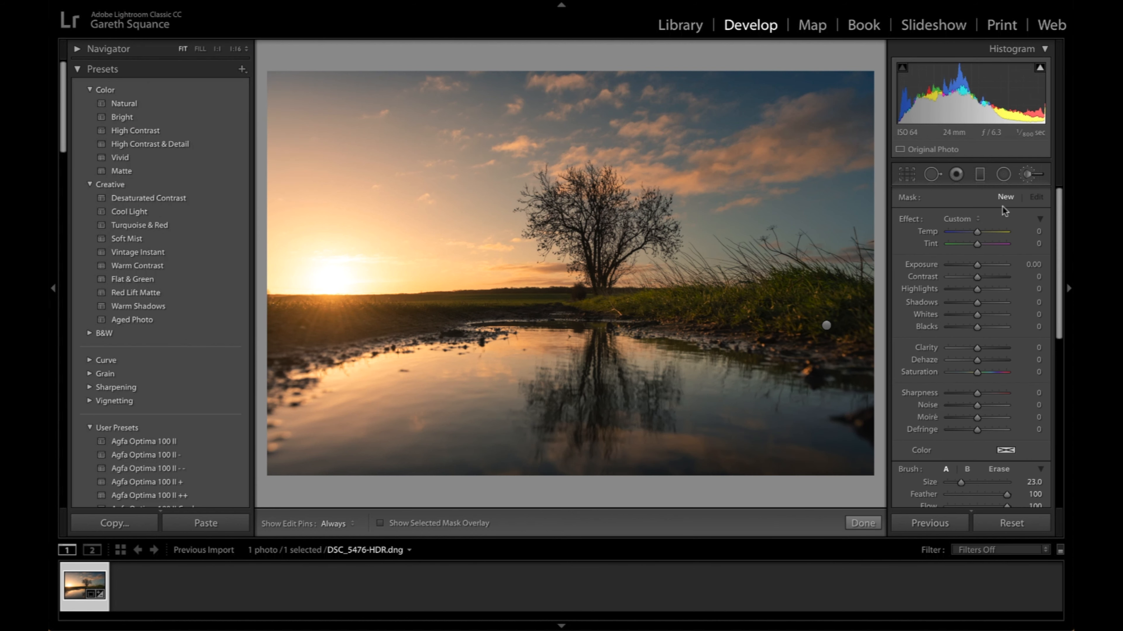
pyautogui.press('h')
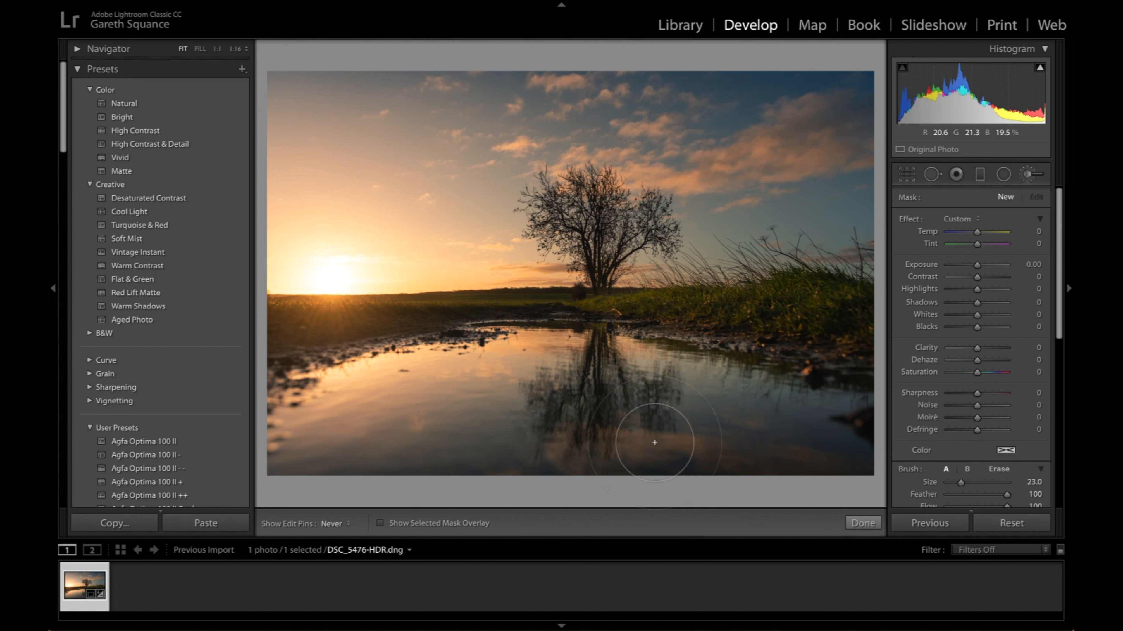
pyautogui.moveTo(539, 445)
pyautogui.mouseDown()
pyautogui.moveTo(635, 428)
pyautogui.moveTo(664, 393)
pyautogui.moveTo(808, 413)
pyautogui.moveTo(841, 440)
pyautogui.mouseUp()
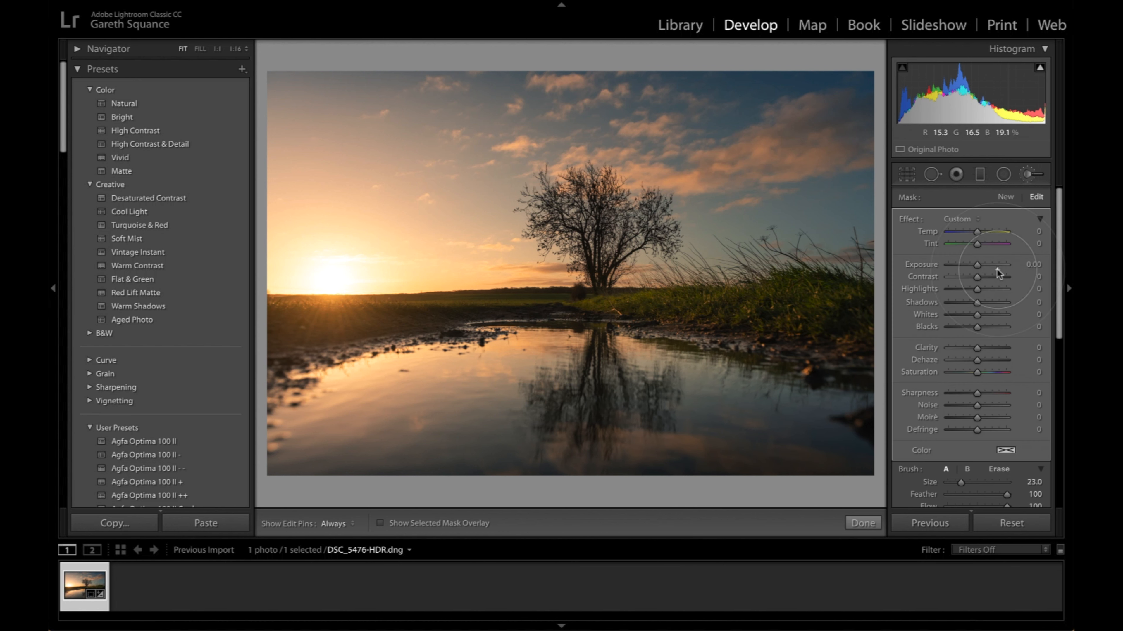
pyautogui.moveTo(983, 287); pyautogui.dragTo(990, 289)
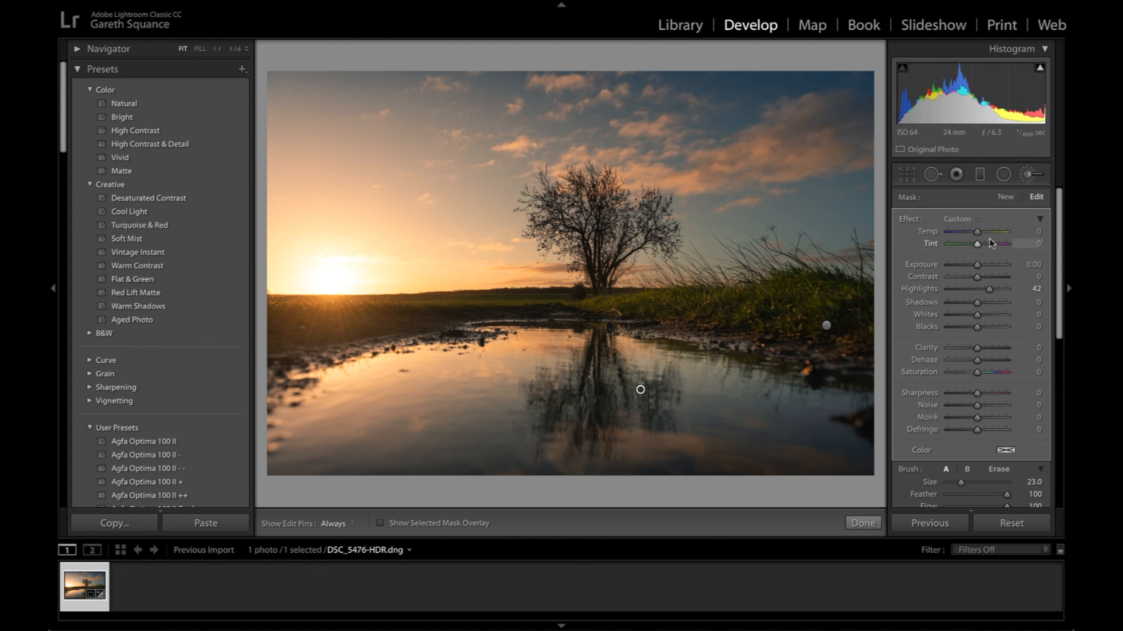
pyautogui.moveTo(978, 232); pyautogui.dragTo(982, 231)
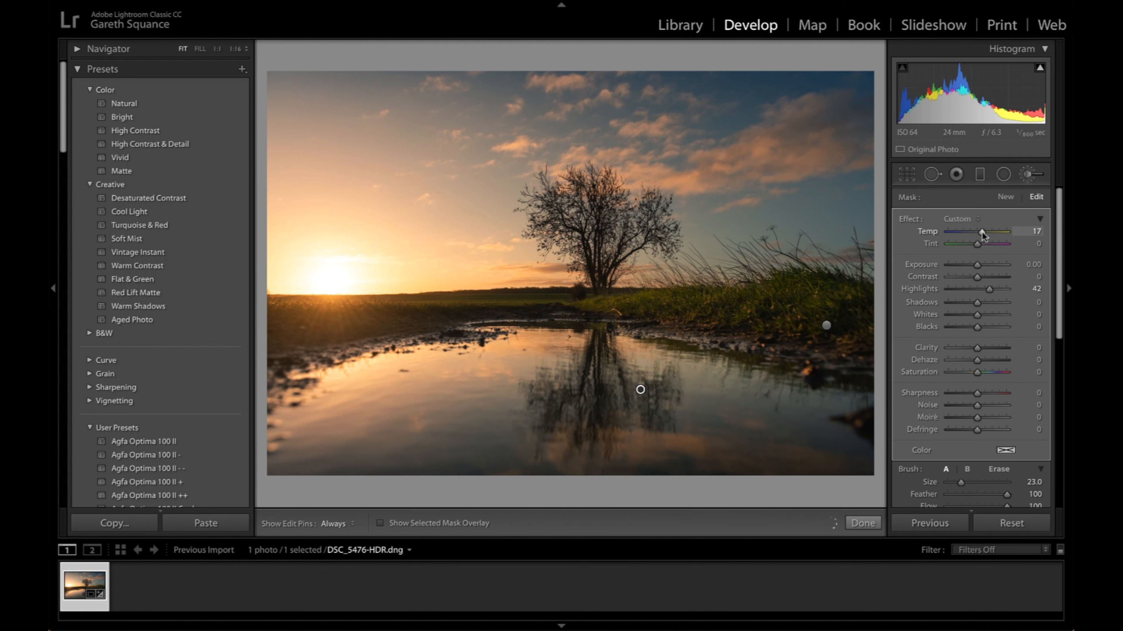
# - Straighten the crop along the horizon line beneath the tree, fine-tune its rotation and apply it
pyautogui.click(907, 175)
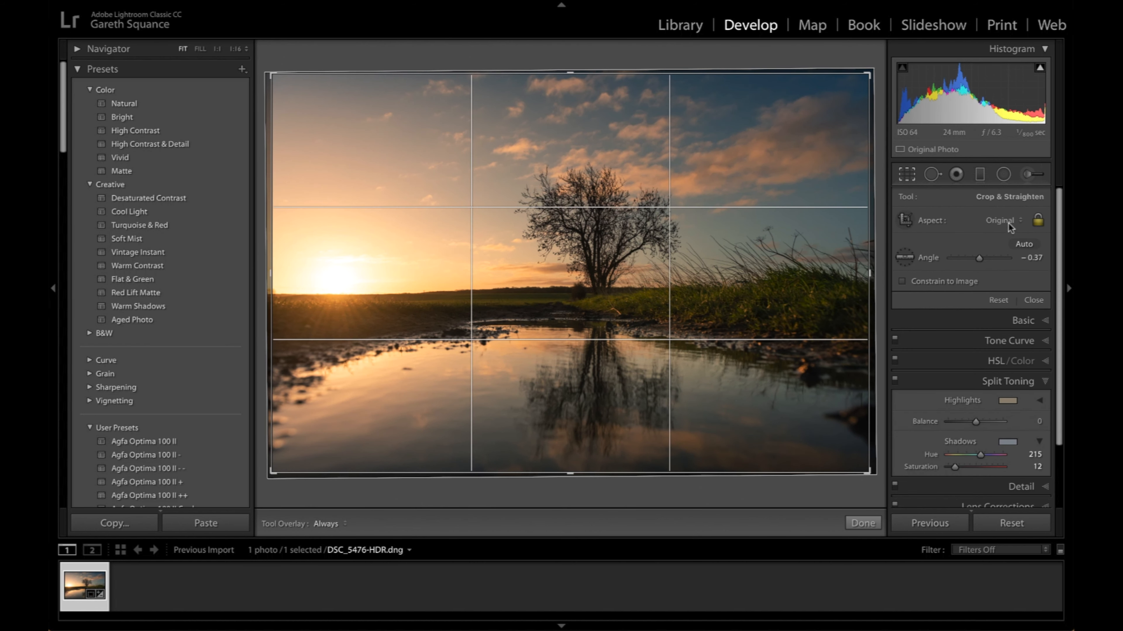
pyautogui.click(905, 258)
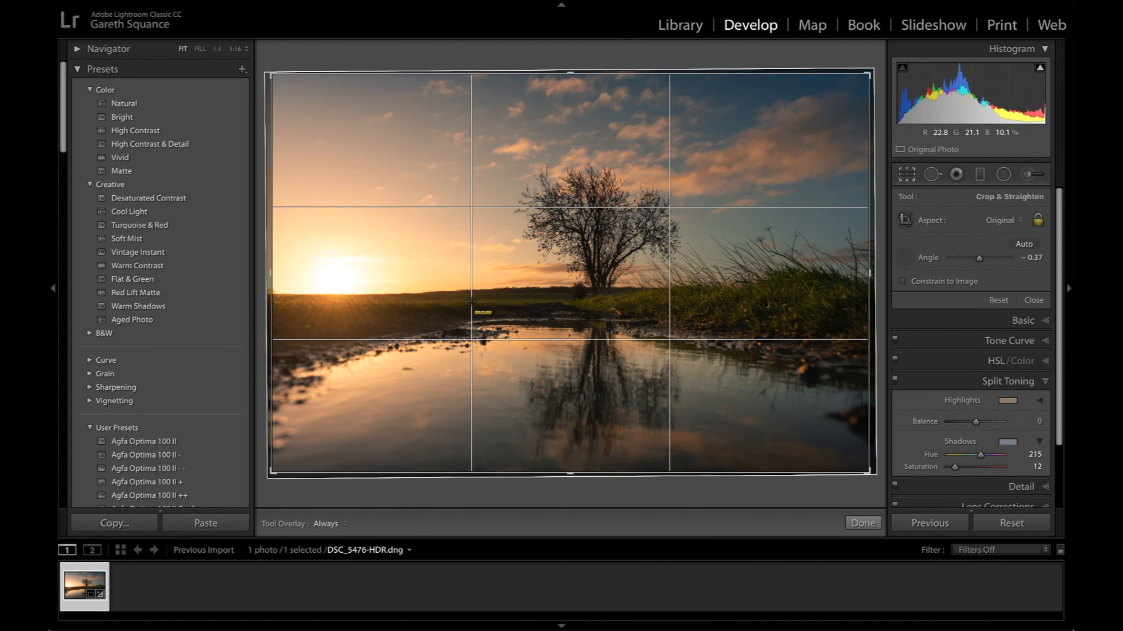
pyautogui.moveTo(468, 299); pyautogui.dragTo(615, 299)
pyautogui.moveTo(872, 67); pyautogui.dragTo(869, 63)
pyautogui.doubleClick(825, 173)
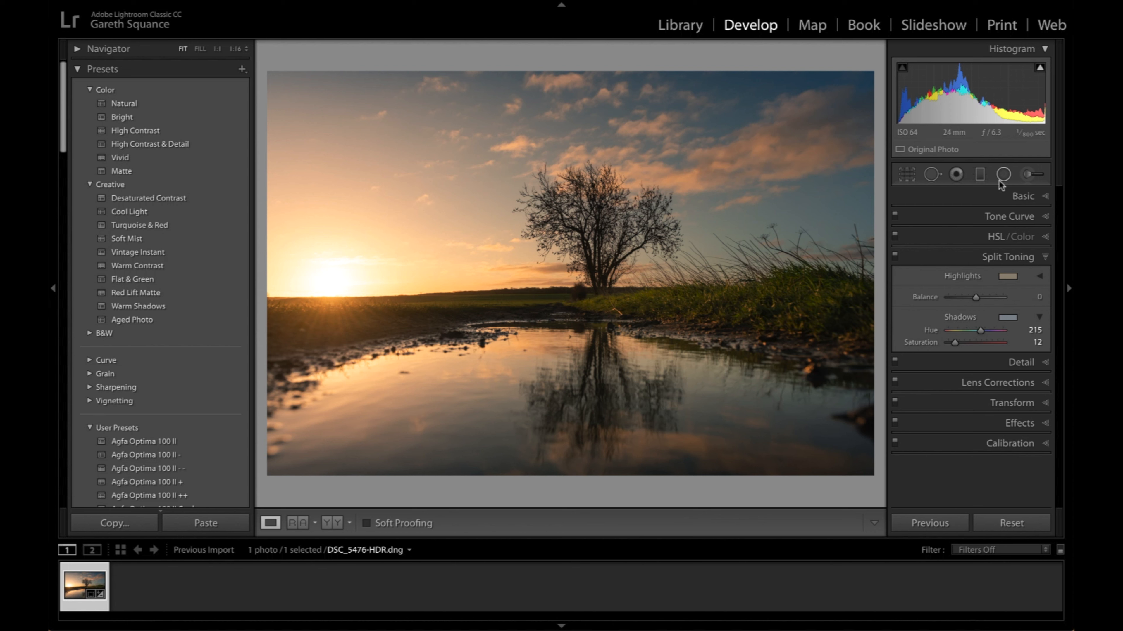
# - Add a broad graduated filter centred just above the horizon with Temp 6 and narrow its lower transition over the water
pyautogui.click(976, 178)
pyautogui.moveTo(743, 146); pyautogui.dragTo(743, 449)
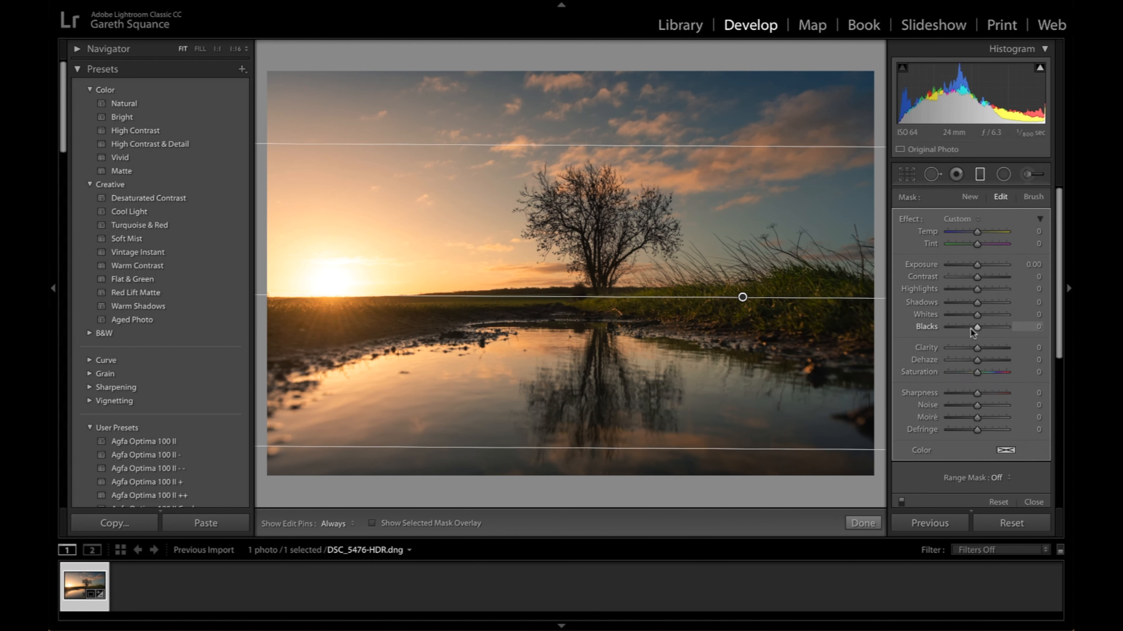
pyautogui.moveTo(979, 229); pyautogui.dragTo(980, 230)
pyautogui.moveTo(742, 299); pyautogui.dragTo(742, 288)
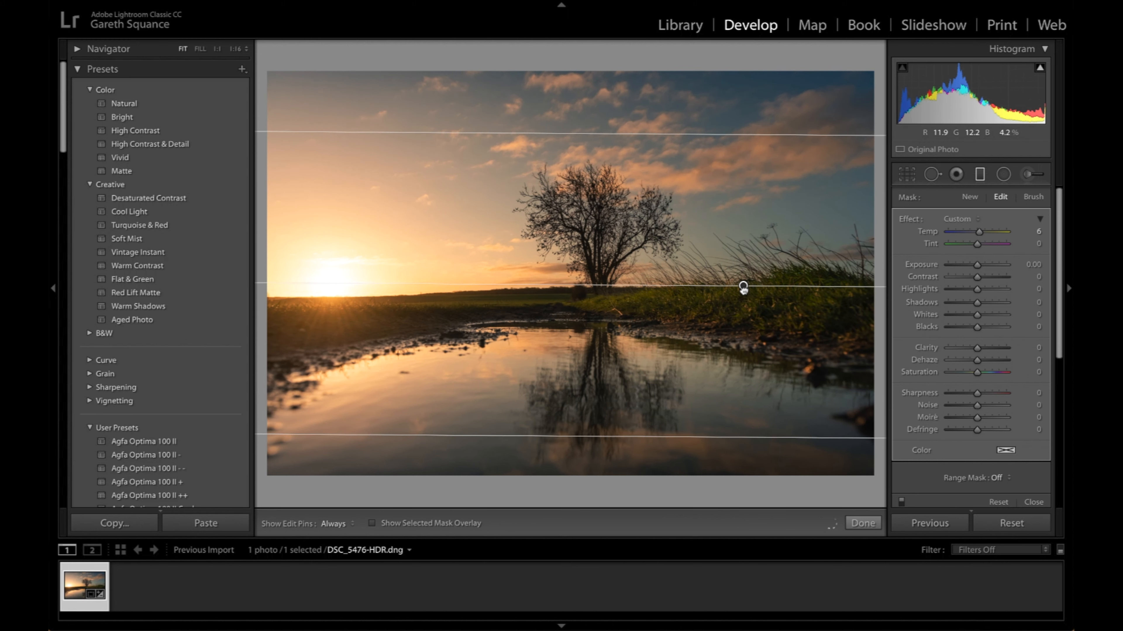
pyautogui.moveTo(719, 439); pyautogui.dragTo(719, 409)
pyautogui.moveTo(743, 270); pyautogui.dragTo(744, 281)
pyautogui.scroll(-1, 1000, 404)
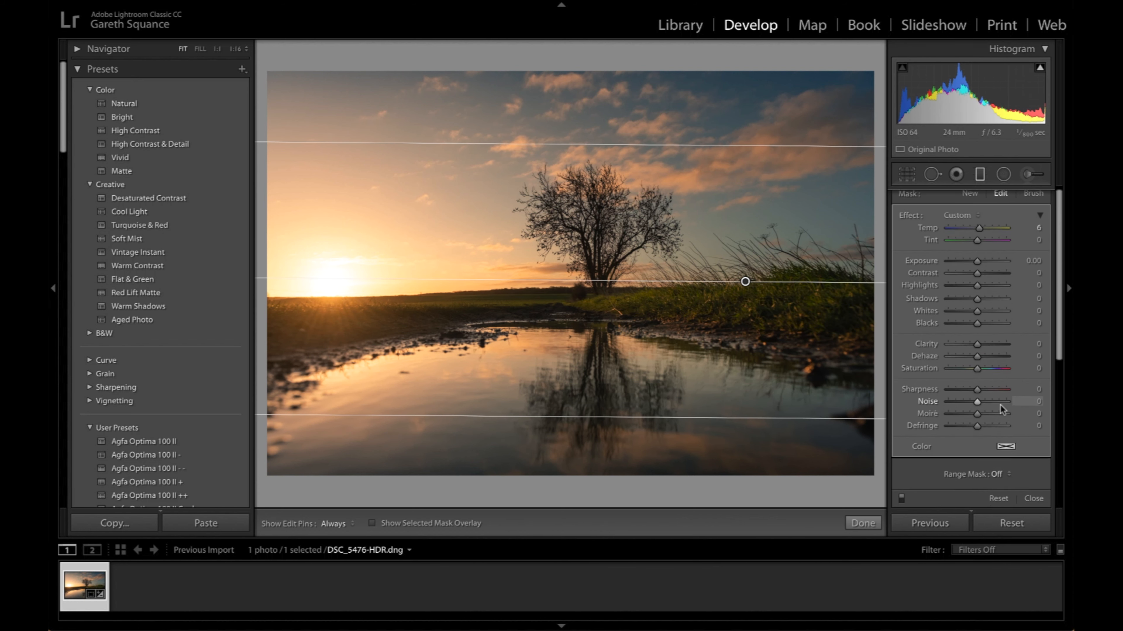
pyautogui.click(1035, 495)
# - Sharpen the photo with Amount 89 and Masking 83
pyautogui.click(1014, 363)
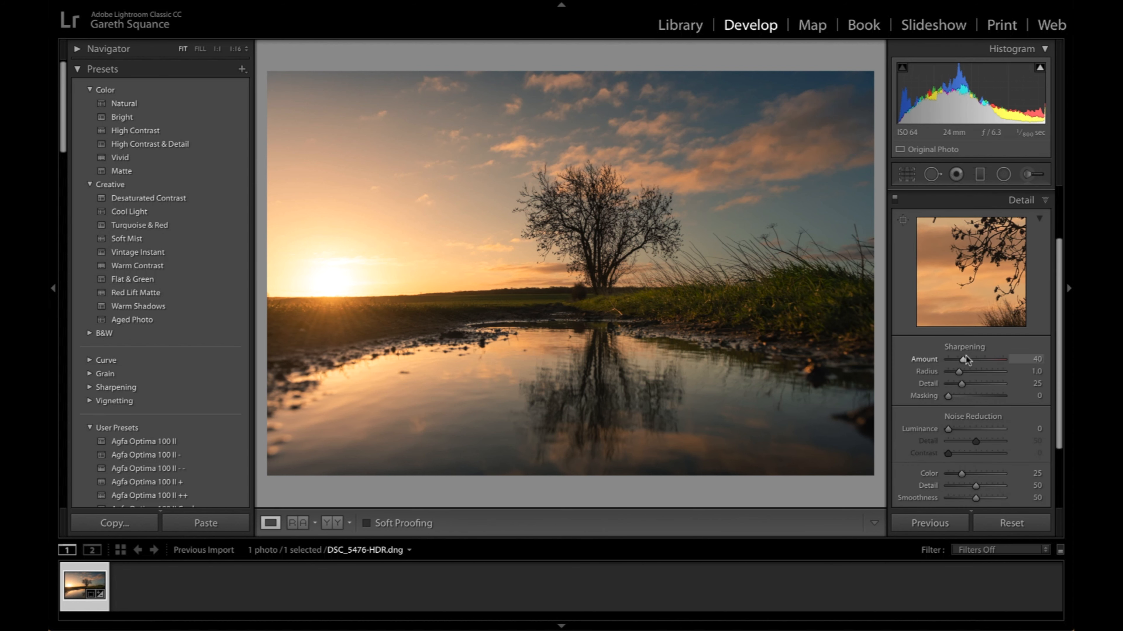
pyautogui.moveTo(976, 358); pyautogui.dragTo(983, 359)
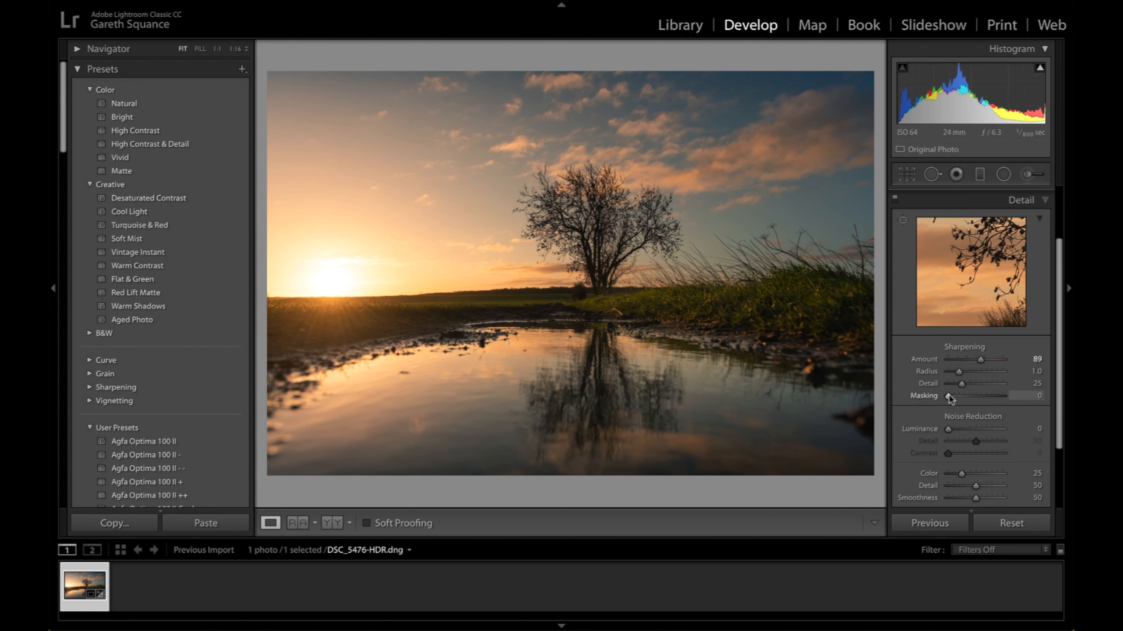
pyautogui.moveTo(950, 398); pyautogui.dragTo(991, 396)
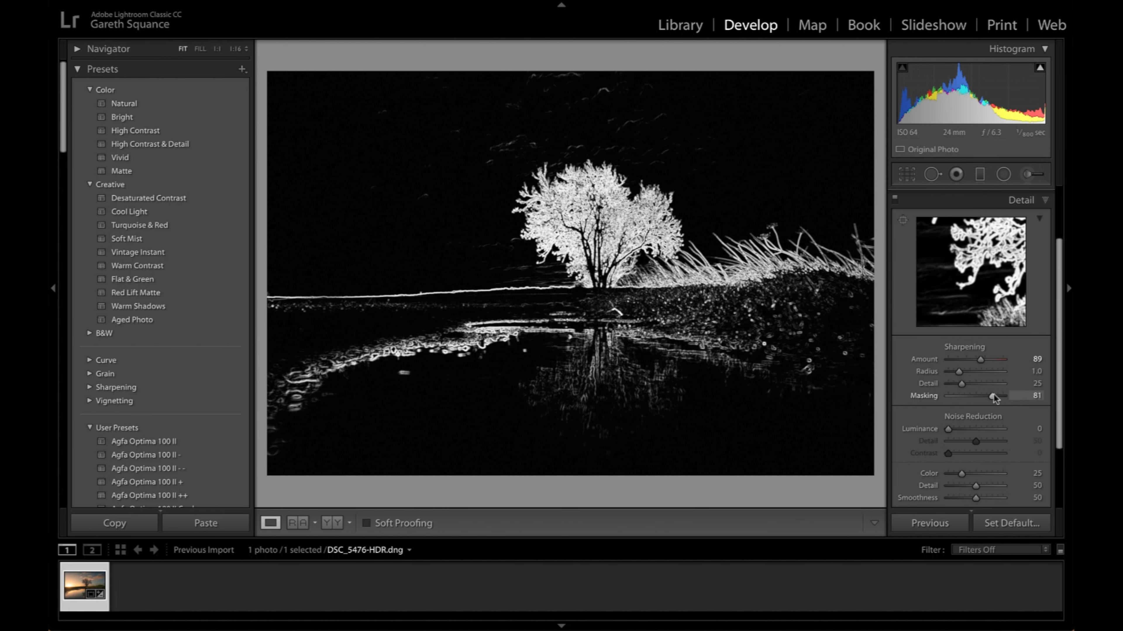
pyautogui.moveTo(994, 396); pyautogui.dragTo(995, 396)
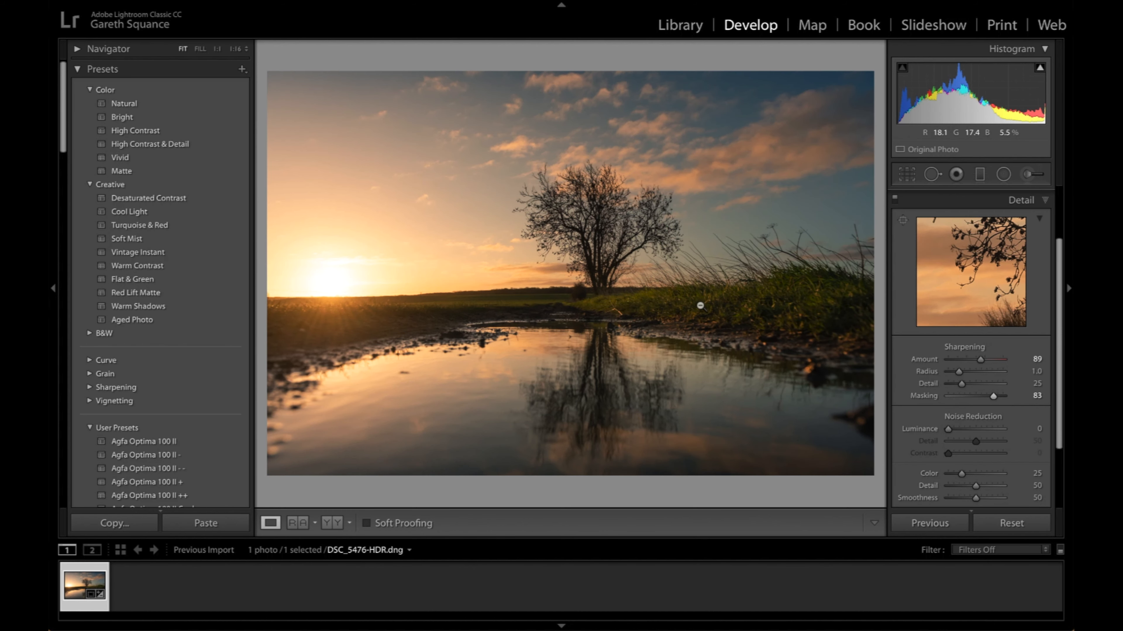
# - Keep calibration process Version 5 and set the Shadows Tint to +13 and the Red Primary Hue to +9
pyautogui.scroll(-2, 1012, 412)
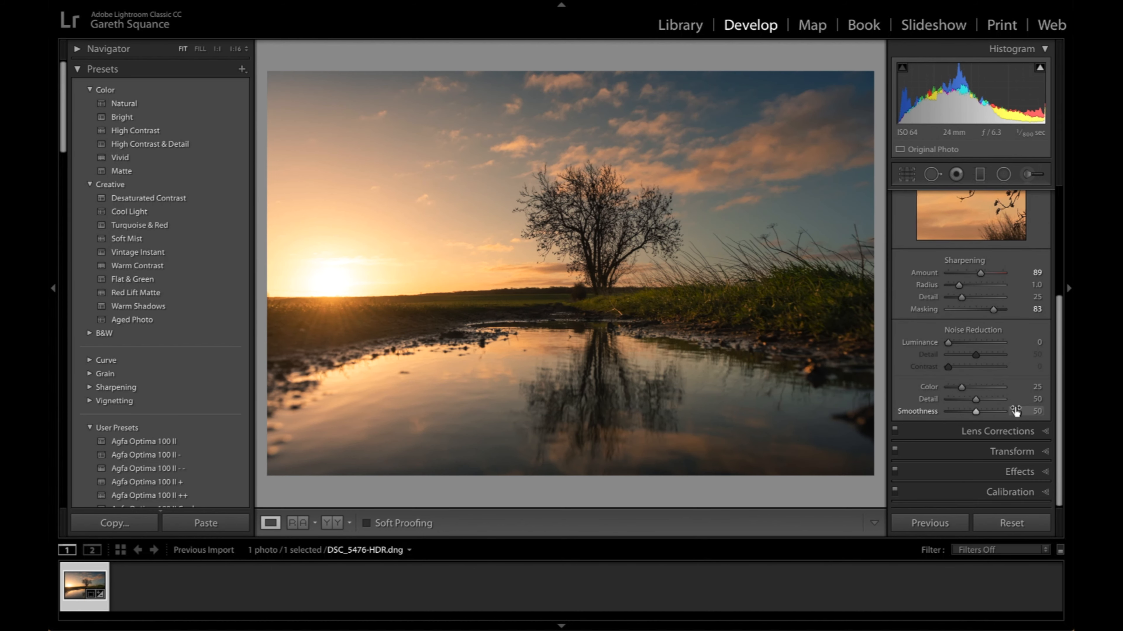
pyautogui.click(1007, 492)
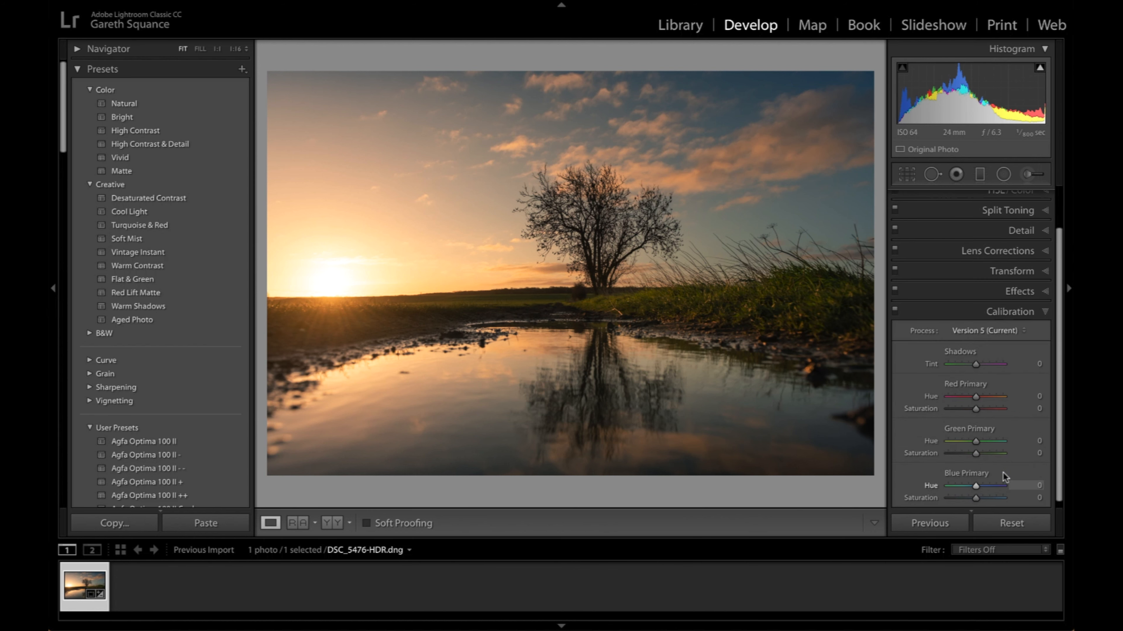
pyautogui.click(1000, 329)
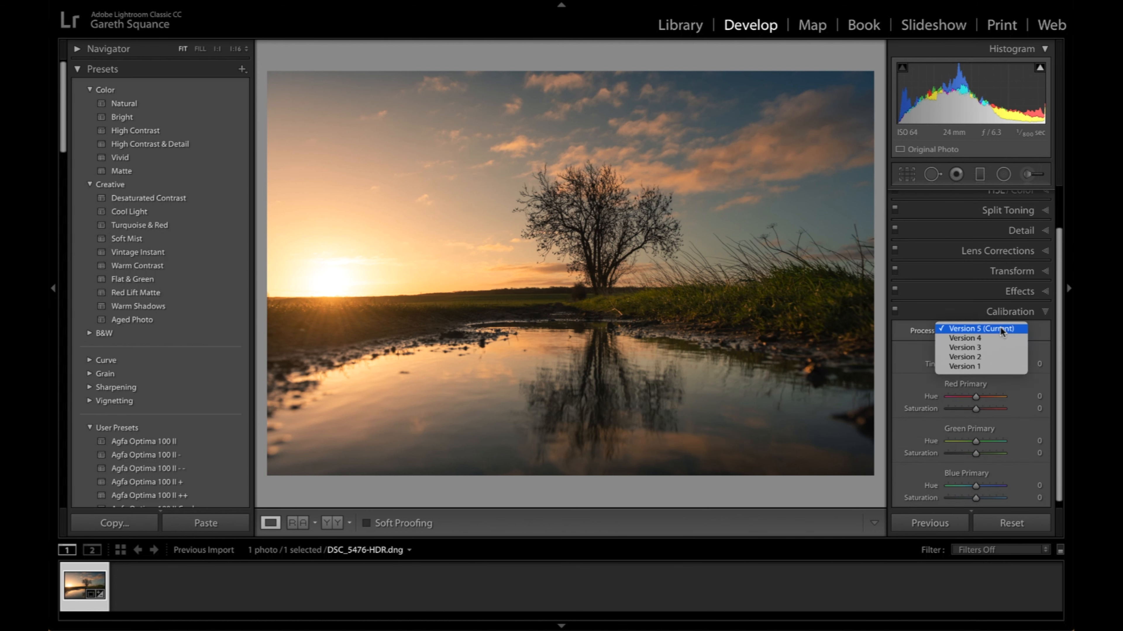
pyautogui.click(1000, 328)
pyautogui.moveTo(976, 365)
pyautogui.mouseDown()
pyautogui.moveTo(964, 364)
pyautogui.moveTo(985, 366)
pyautogui.mouseUp()
pyautogui.doubleClick(931, 365)
pyautogui.moveTo(976, 364); pyautogui.dragTo(976, 394)
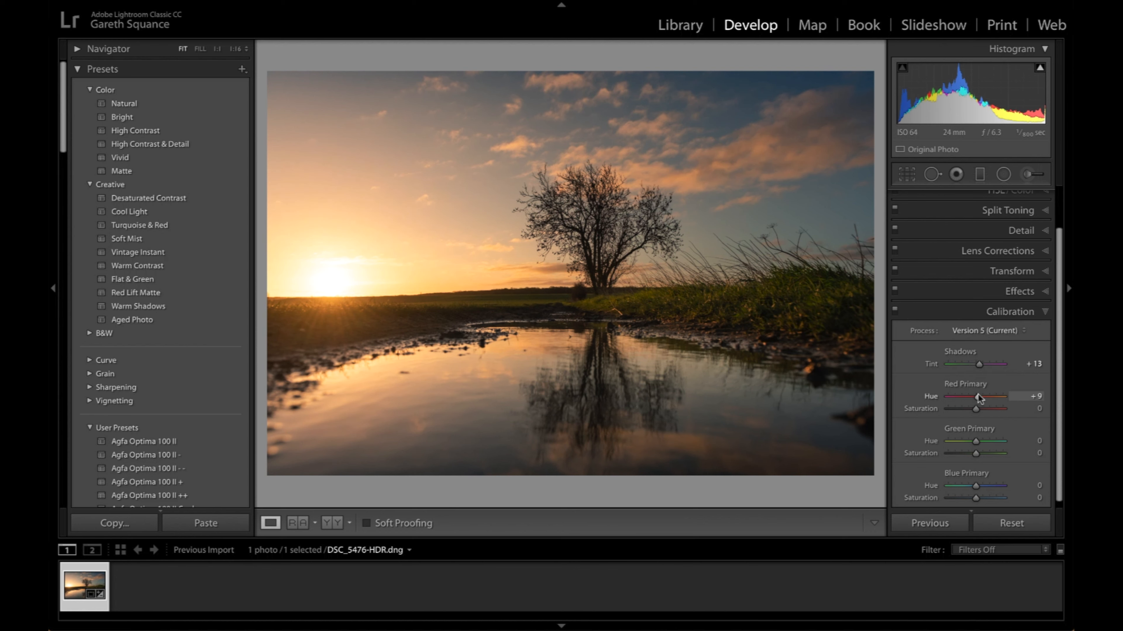
# - Set the calibration's Green Primary Hue to -10, and try a Blue Primary Hue shift before resetting it
pyautogui.moveTo(976, 438); pyautogui.dragTo(971, 437)
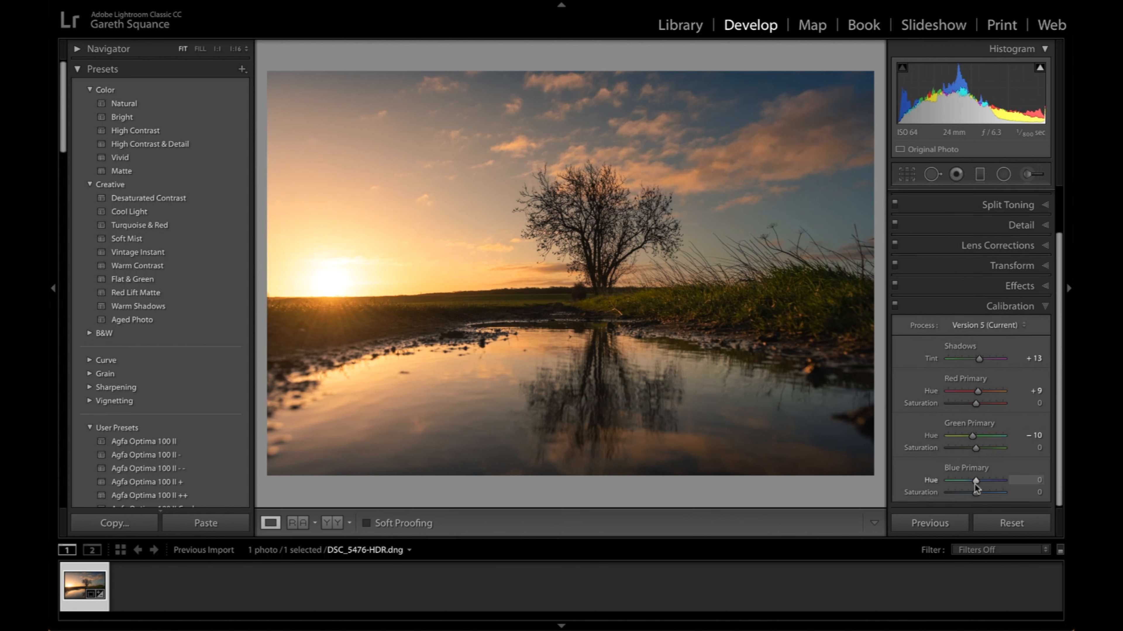
pyautogui.moveTo(973, 481); pyautogui.dragTo(981, 480)
pyautogui.doubleClick(982, 481)
# - Warm the whole photo's white balance to a Temp of 5,415
pyautogui.scroll(2, 1008, 398)
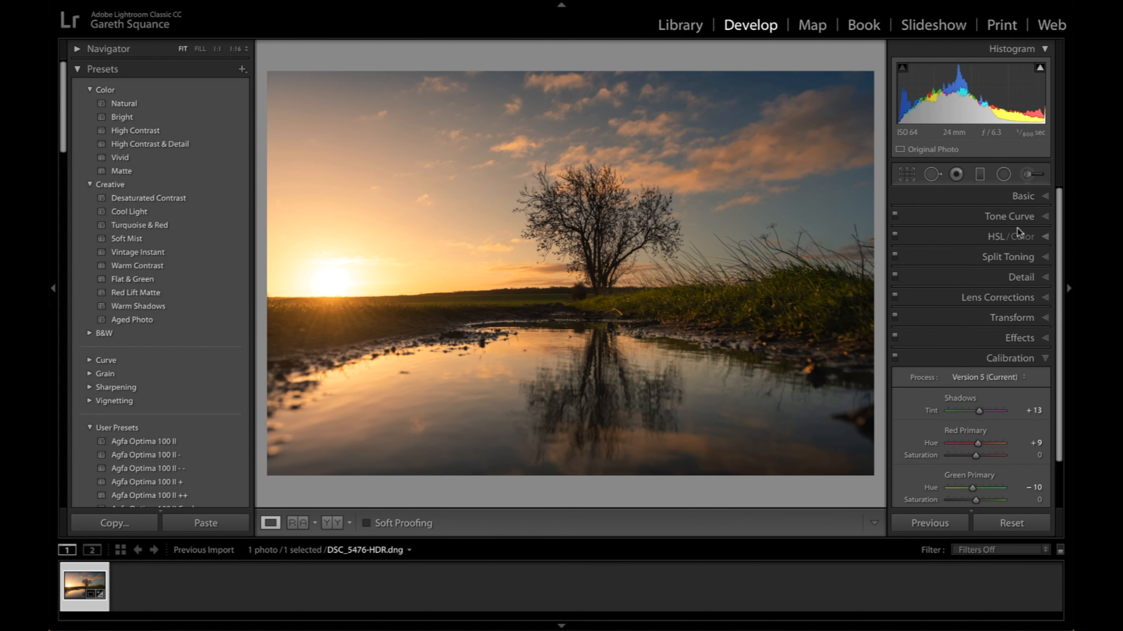
pyautogui.click(1021, 197)
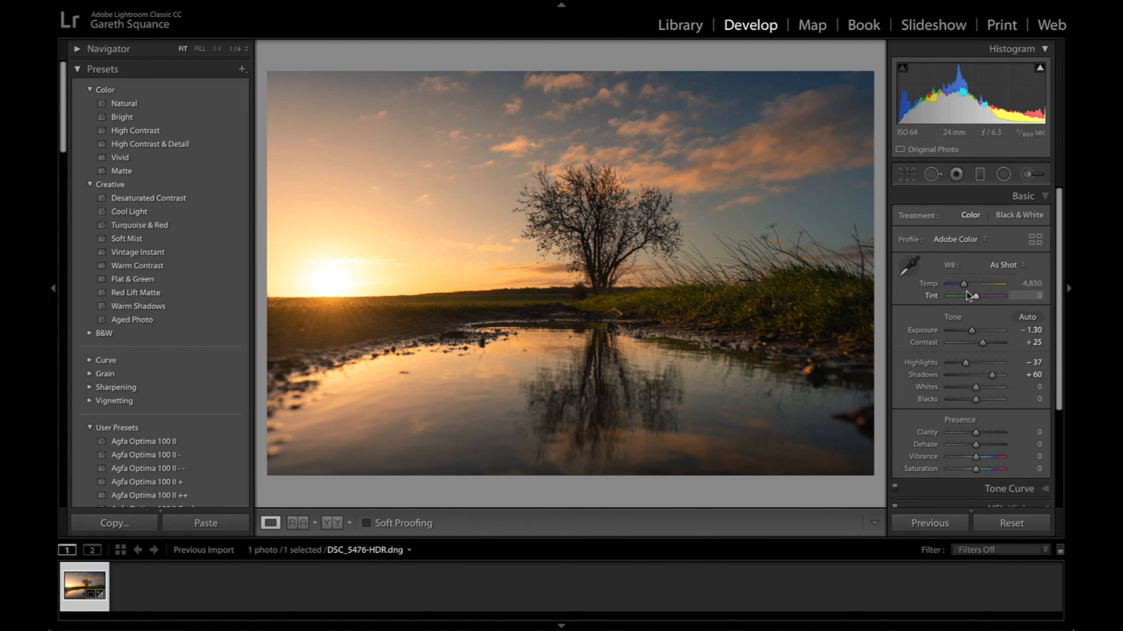
pyautogui.click(967, 284)
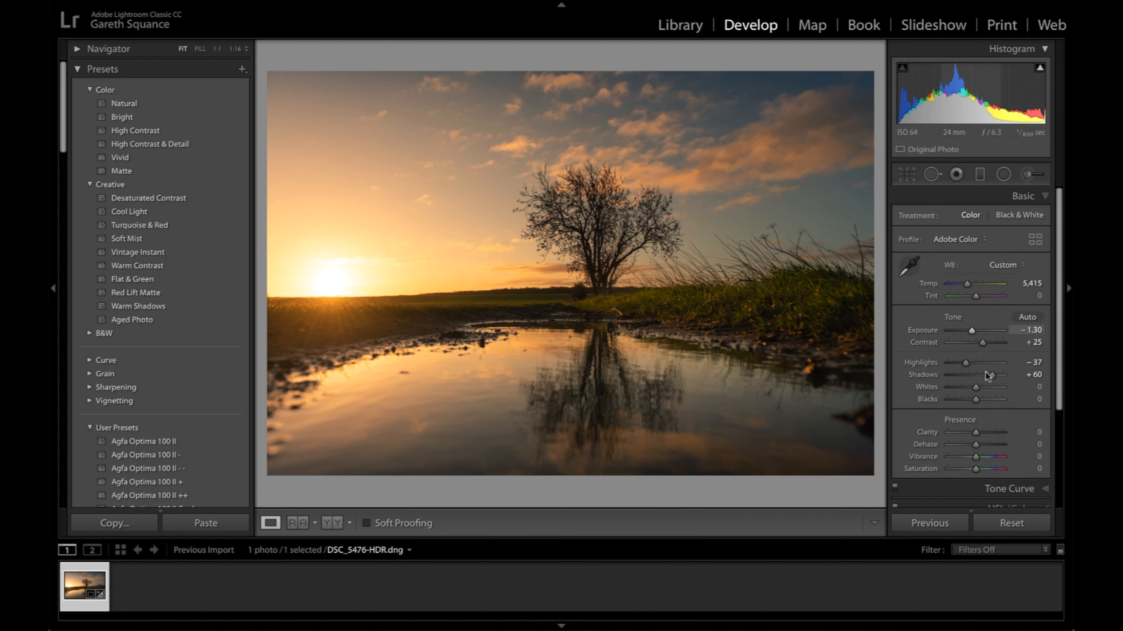
# - Set the photo's Whites to +16 and Blacks to -12 while checking for clipping
pyautogui.keyDown('alt'); pyautogui.click(976, 387); pyautogui.keyUp('alt')
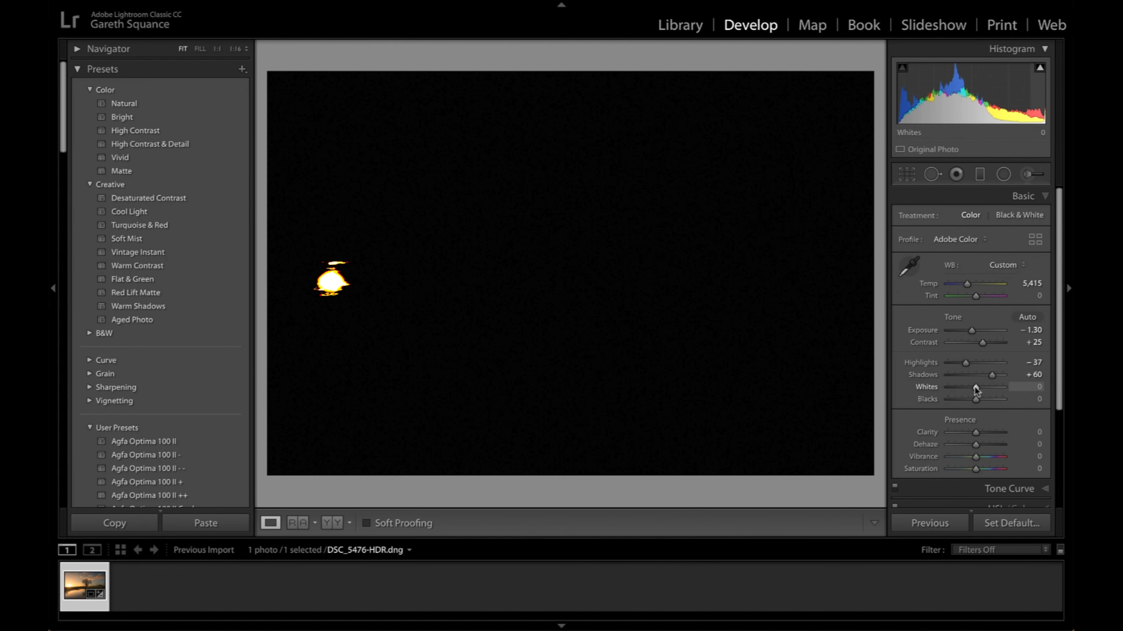
pyautogui.moveTo(975, 388)
pyautogui.mouseDown()
pyautogui.moveTo(962, 390)
pyautogui.moveTo(980, 389)
pyautogui.mouseUp()
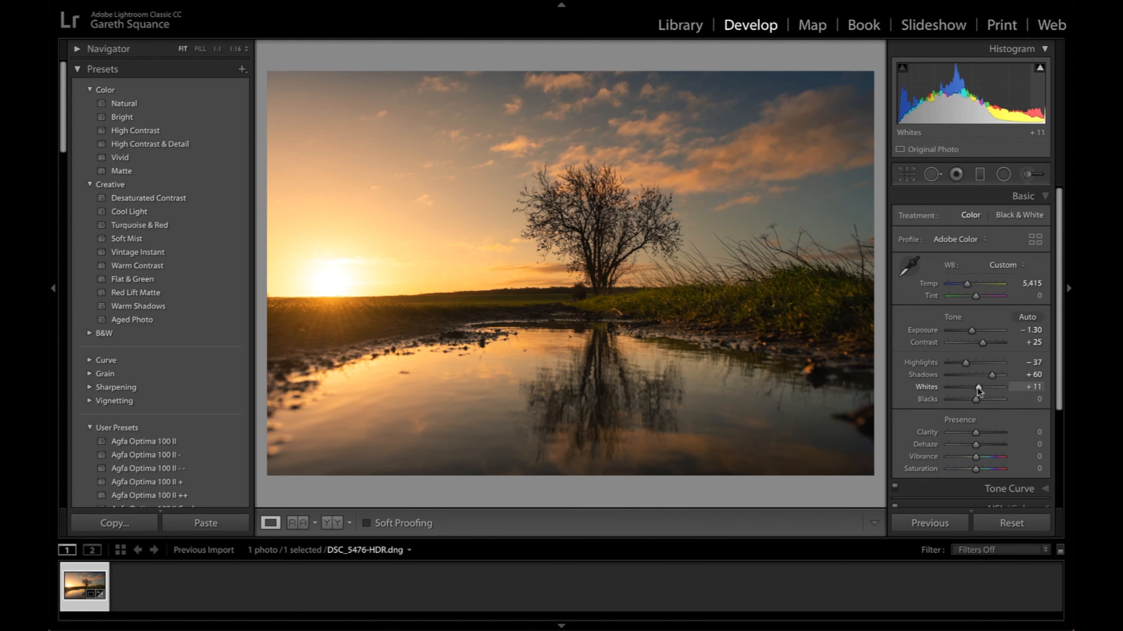
pyautogui.moveTo(975, 398); pyautogui.dragTo(972, 399)
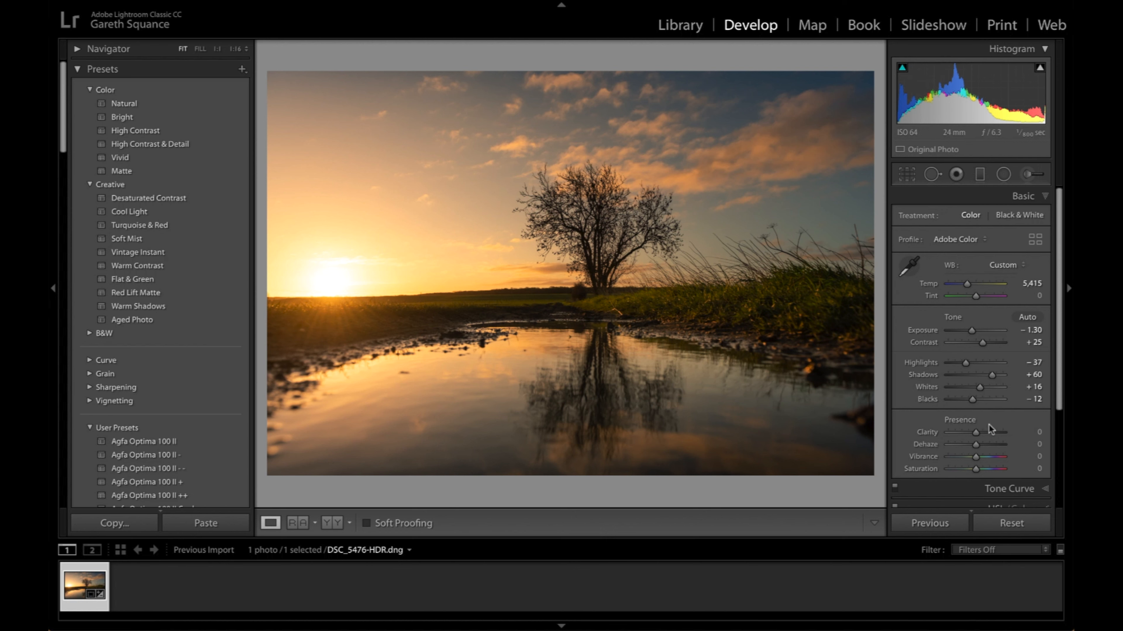
# - Add an inverted radial filter with Clarity 8 and Feather 50, narrowed and positioned over the clouds up and to the right of the tree
pyautogui.click(1003, 174)
pyautogui.moveTo(615, 131); pyautogui.dragTo(932, 264)
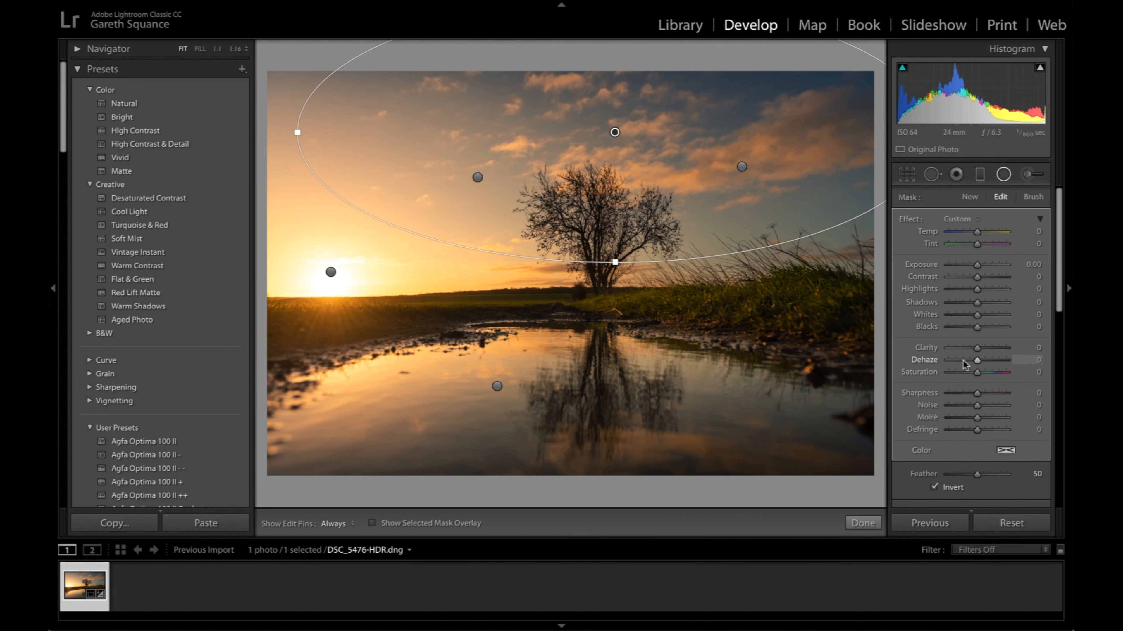
pyautogui.moveTo(978, 347); pyautogui.dragTo(980, 348)
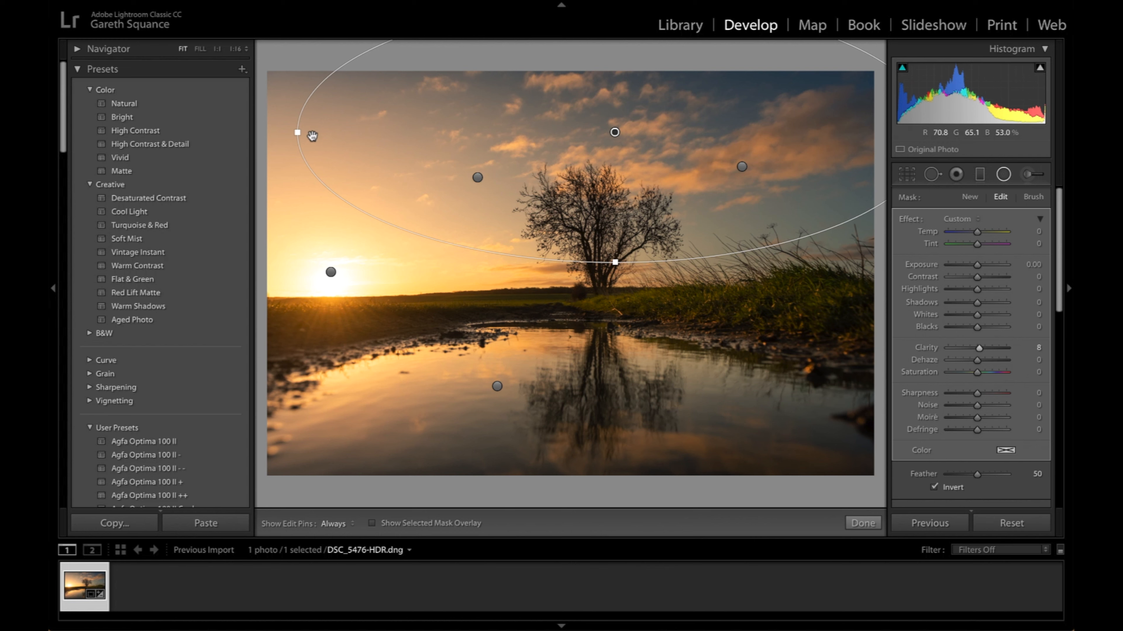
pyautogui.moveTo(298, 132); pyautogui.dragTo(404, 132)
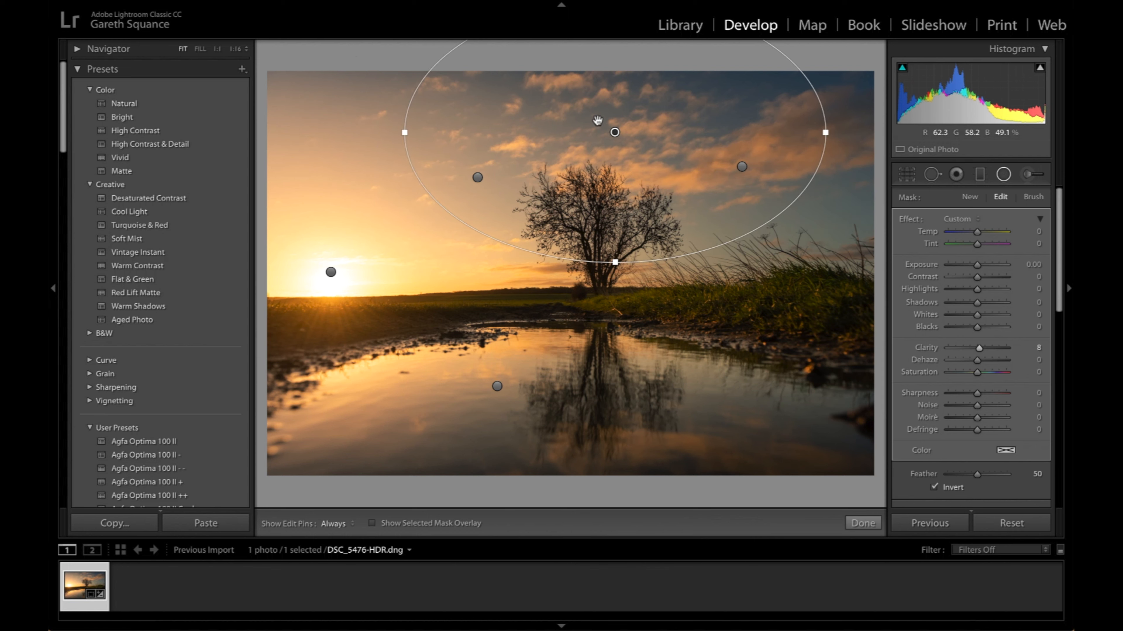
pyautogui.moveTo(635, 134); pyautogui.dragTo(733, 127)
pyautogui.moveTo(712, 255); pyautogui.dragTo(712, 226)
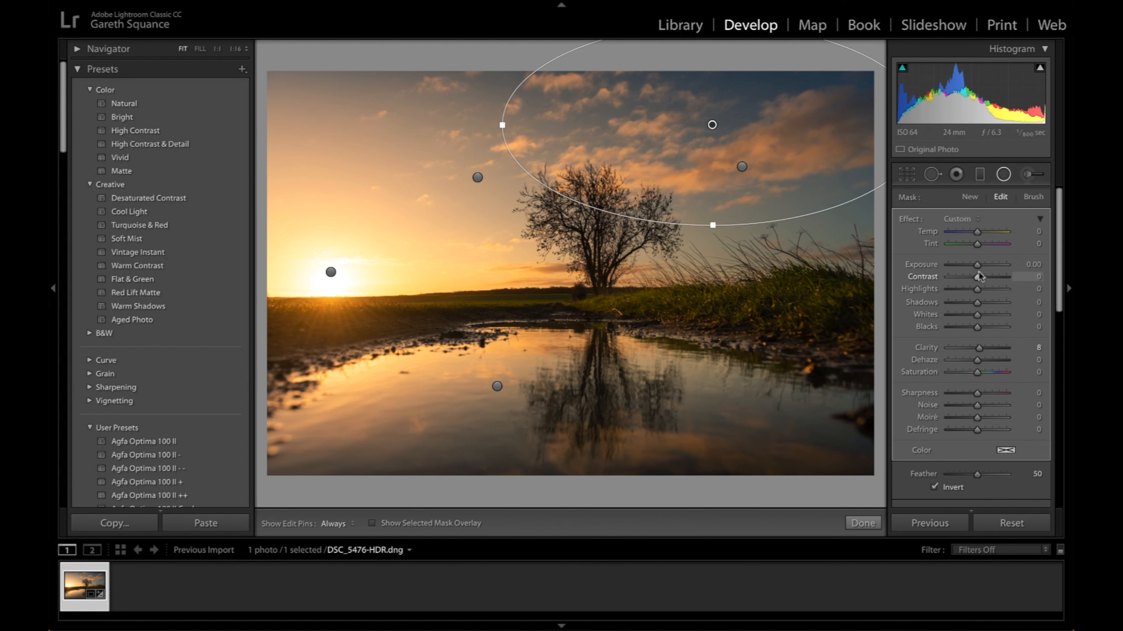
# - Set the sky radial filter's Highlights to 5 and Shadows to -3, and finish the filter
pyautogui.moveTo(978, 293); pyautogui.dragTo(977, 308)
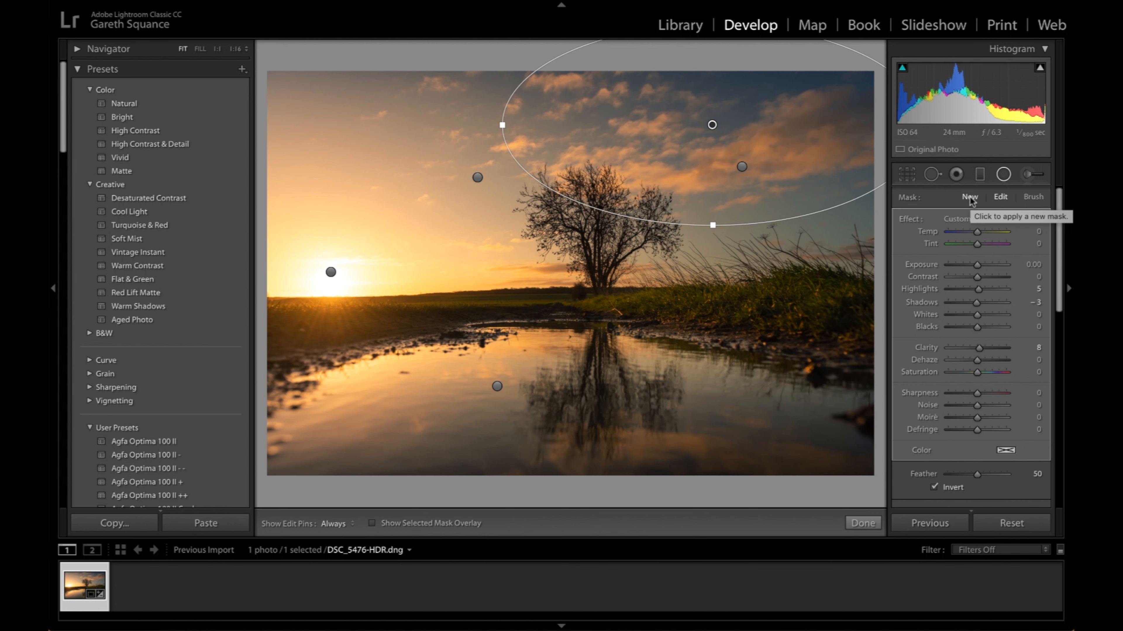
pyautogui.scroll(-2, 1023, 475)
pyautogui.scroll(-1, 1024, 477)
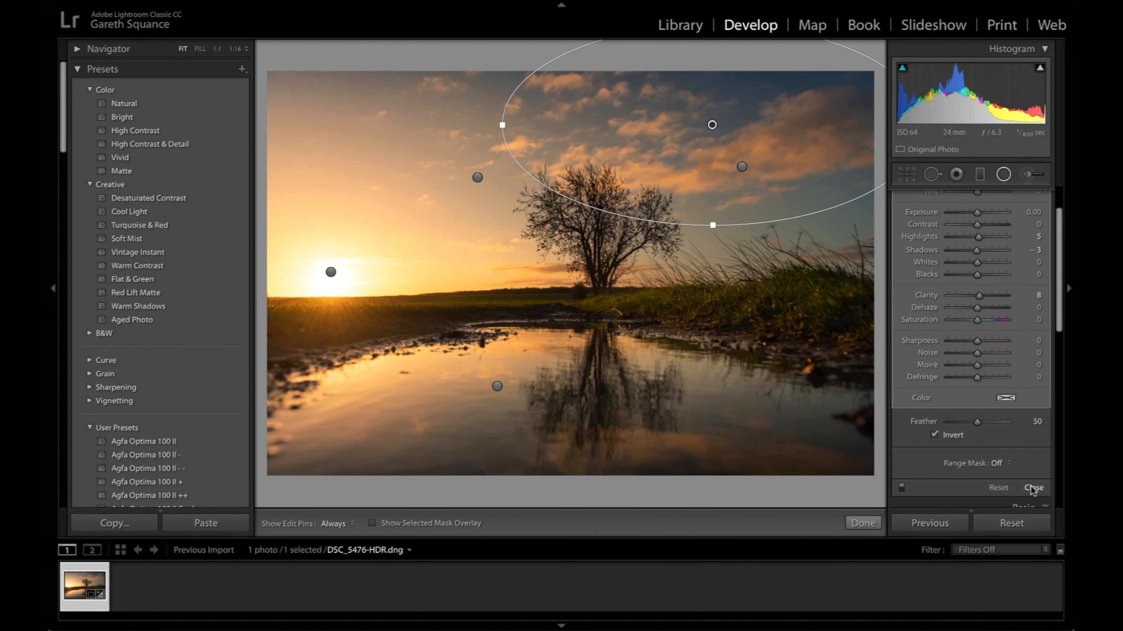
pyautogui.click(1030, 486)
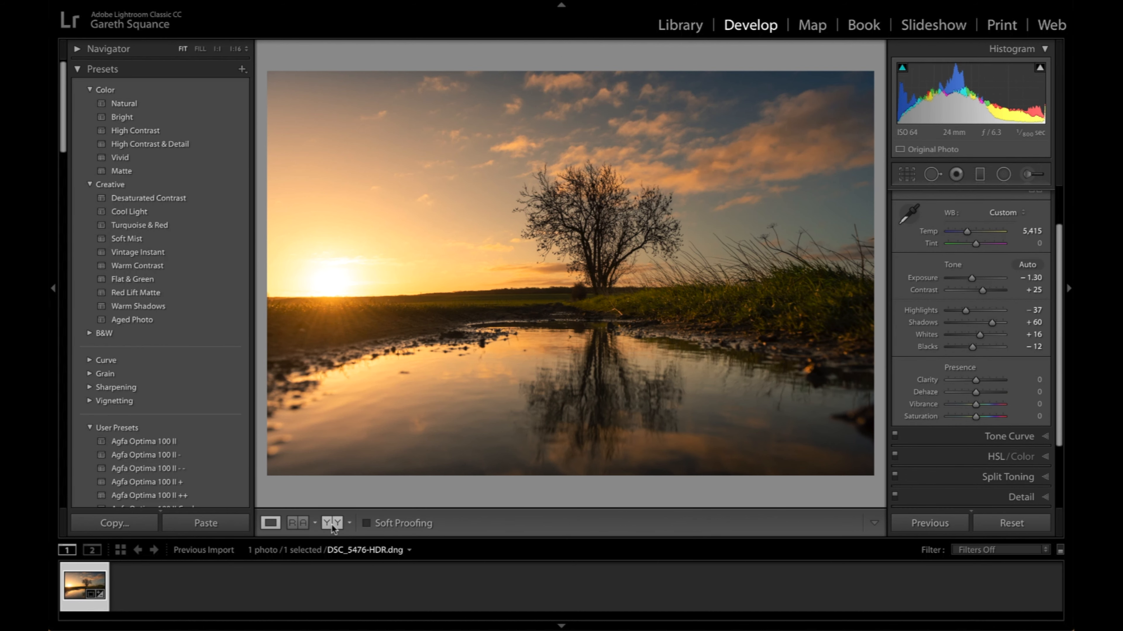
# - Compare the before and after versions of the photo side by side, and return to the single view
pyautogui.click(332, 524)
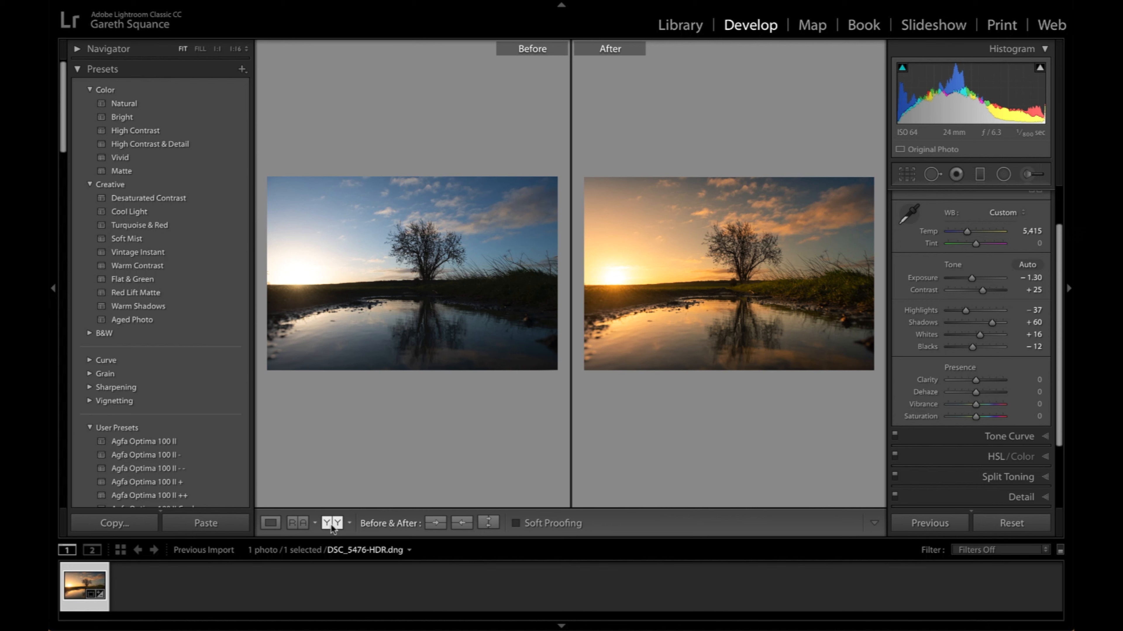
pyautogui.click(271, 523)
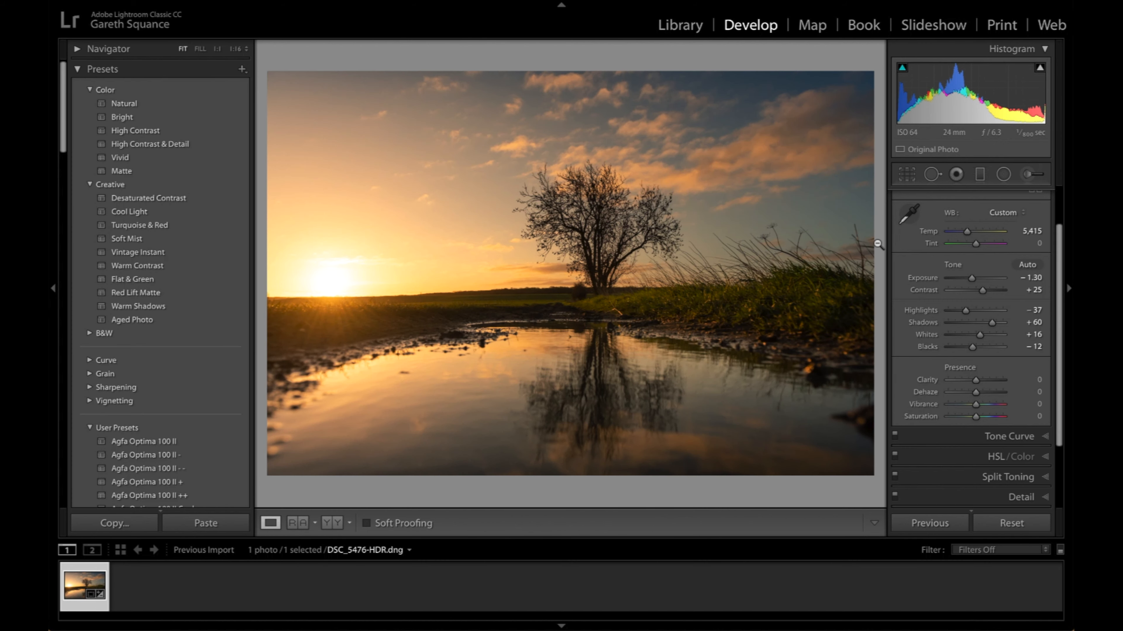
pyautogui.click(864, 243)
pyautogui.click(657, 265)
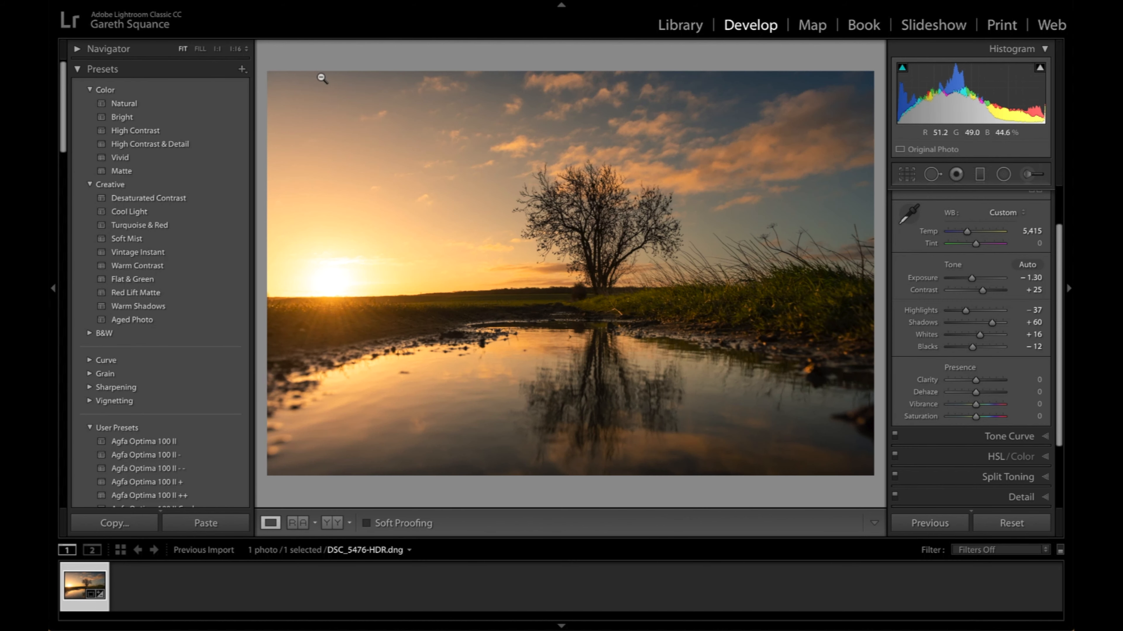
# - Heal the dark twig tip against the cloud at the photo's right edge with a size 30 spot, Feather 0 and Opacity 100
pyautogui.click(217, 49)
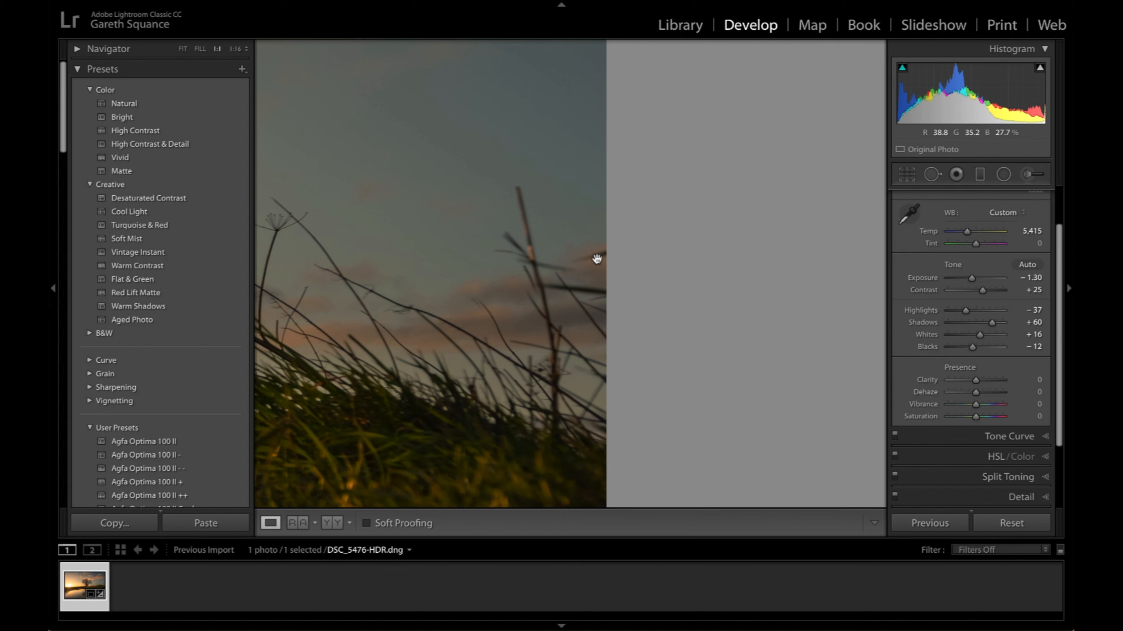
pyautogui.click(932, 174)
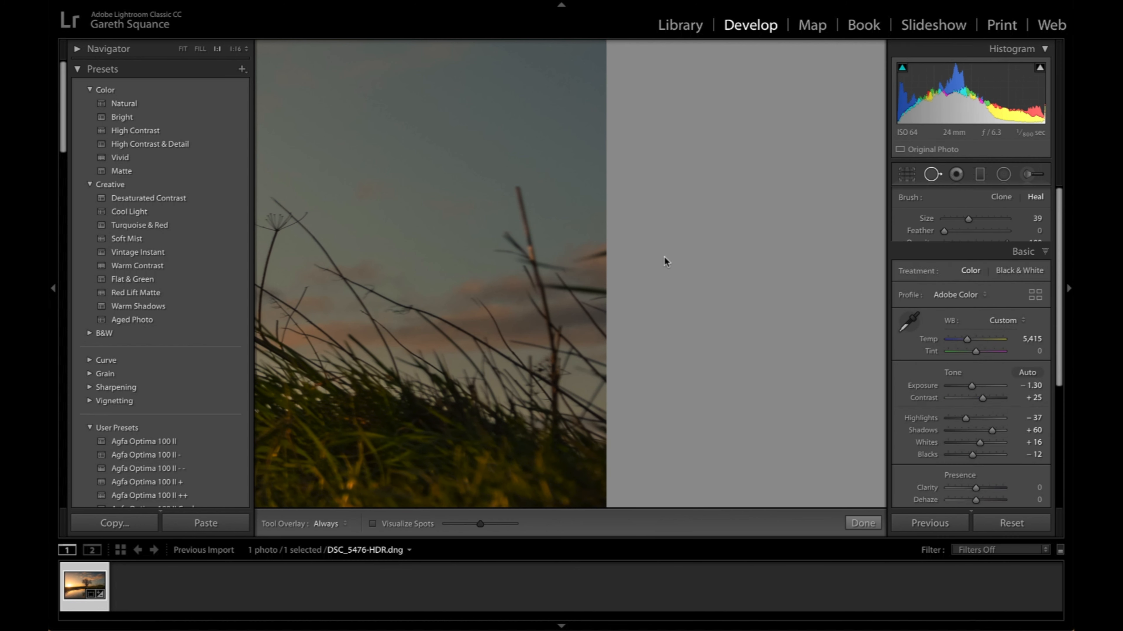
pyautogui.press('[')
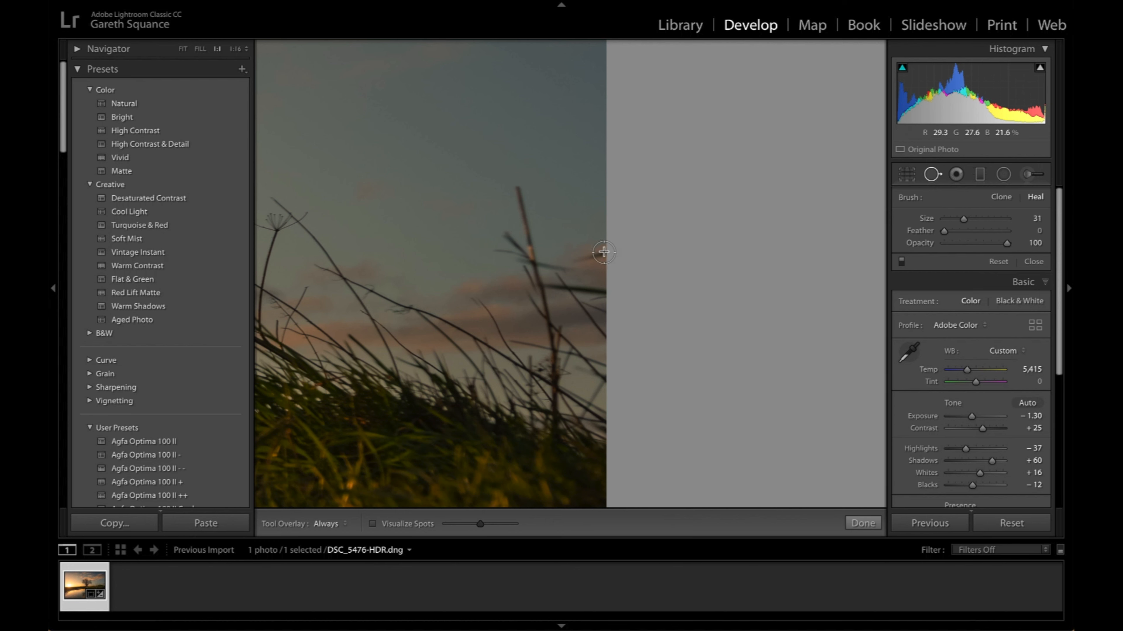
pyautogui.click(588, 256)
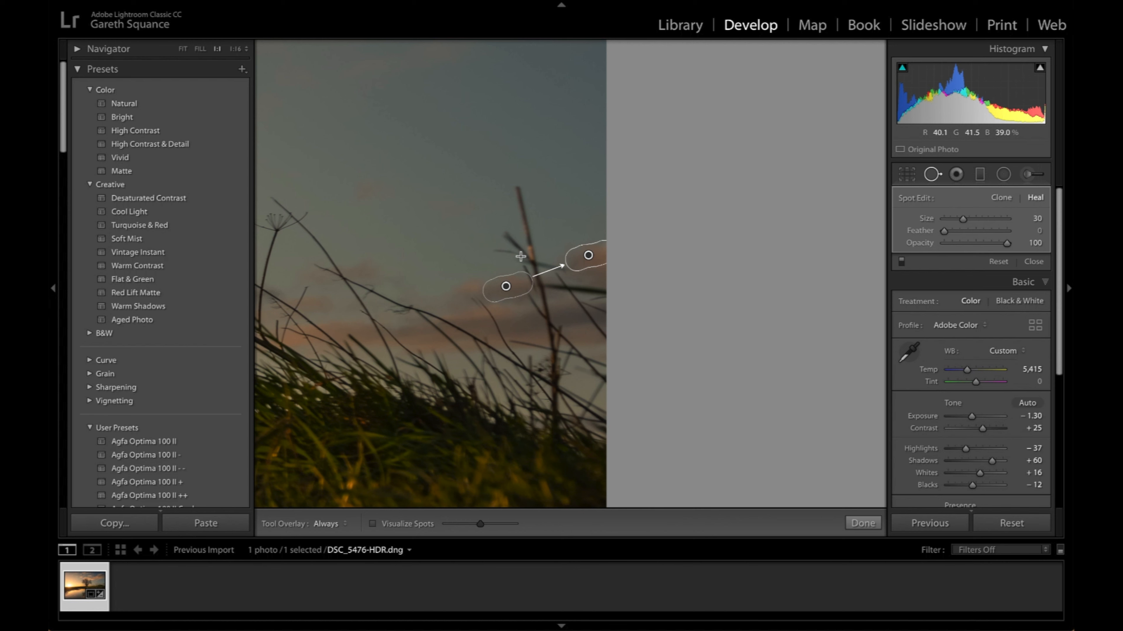
pyautogui.click(508, 247)
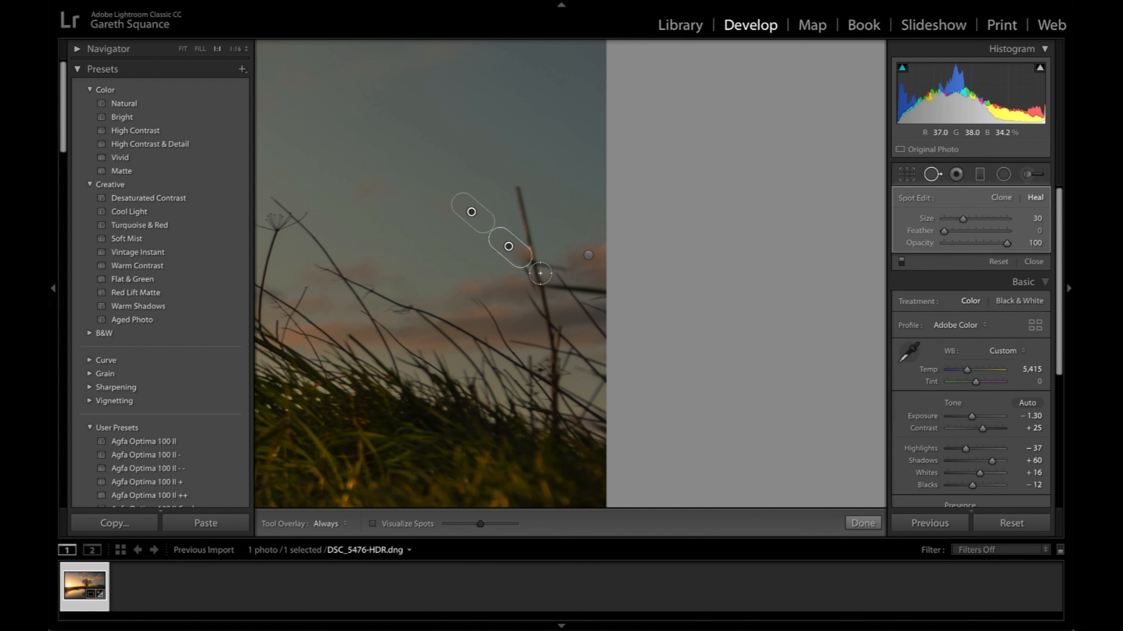
pyautogui.moveTo(508, 247)
pyautogui.mouseDown()
pyautogui.moveTo(512, 256)
pyautogui.moveTo(504, 247)
pyautogui.mouseUp()
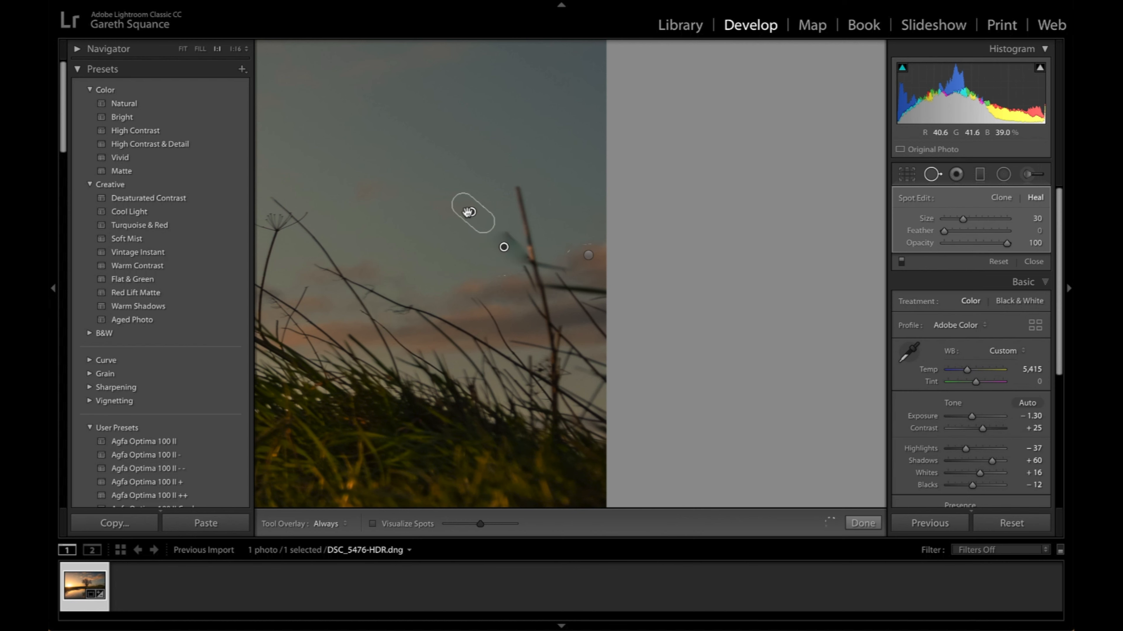
pyautogui.press('Delete')
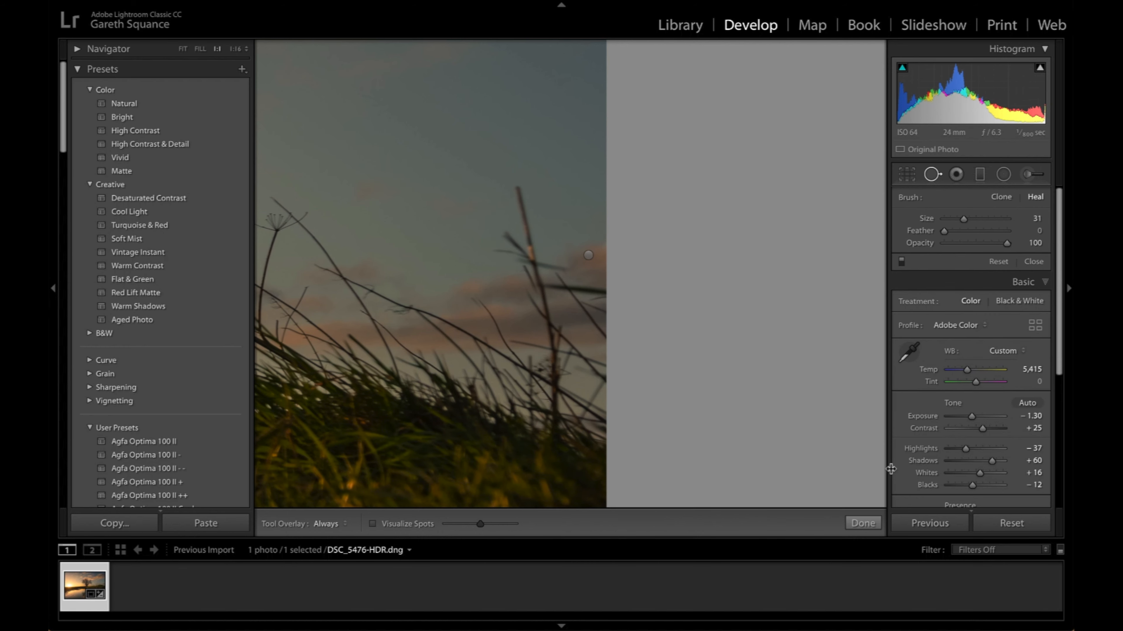
# - Finish the spot healing and fit the whole photo in view
pyautogui.click(863, 523)
pyautogui.click(548, 329)
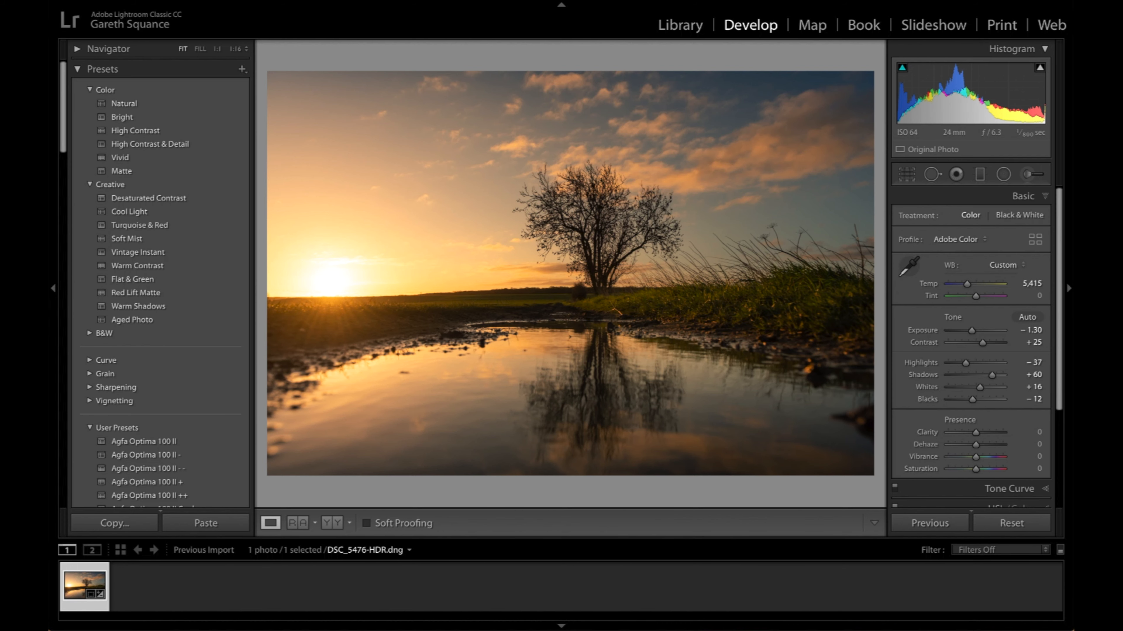
# - Add a midtone point to the RGB tone curve, raise the black point to 0.0 / 13.7 % and lower the midtone point to 38.0 / 29.4 %
pyautogui.click(900, 1)
pyautogui.click(1048, 198)
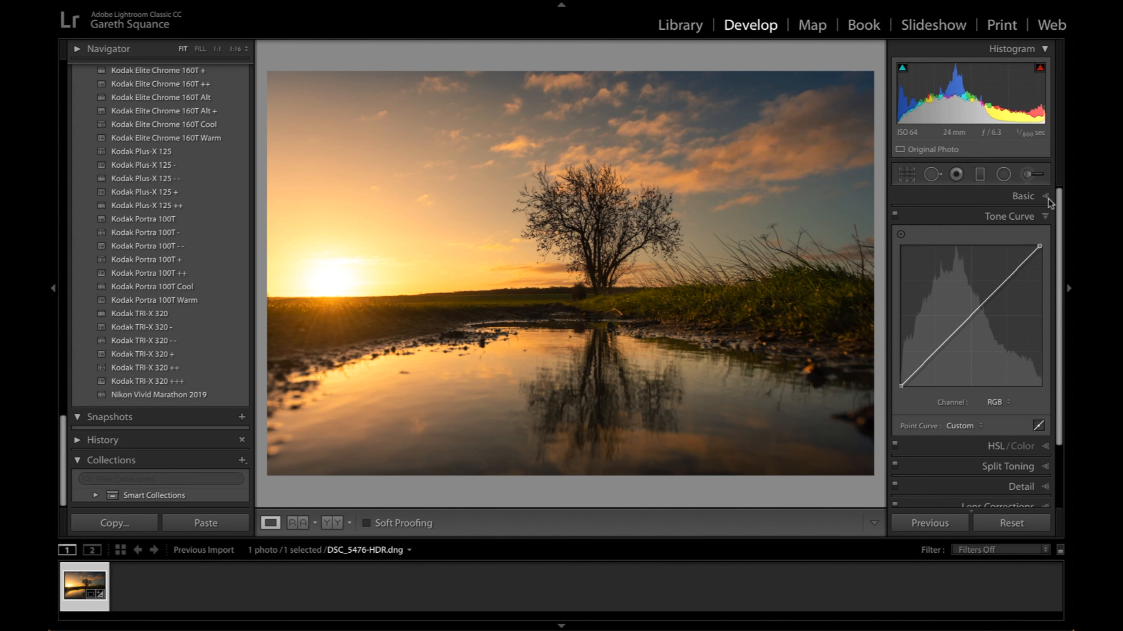
pyautogui.scroll(-1, 1043, 224)
pyautogui.scroll(-1, 1044, 229)
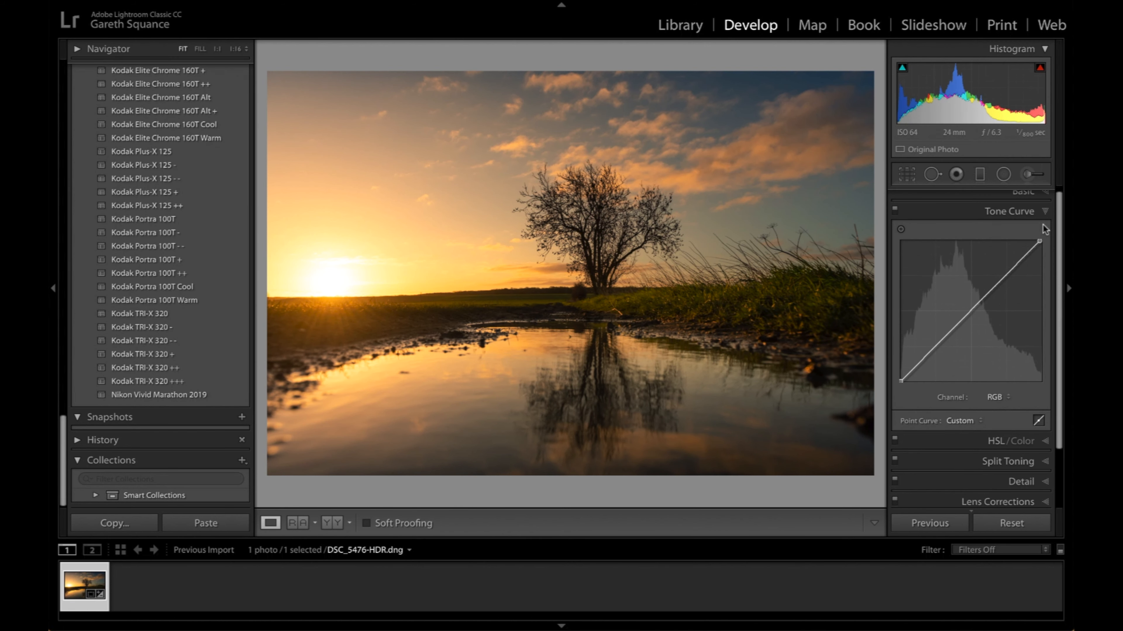
pyautogui.click(1027, 211)
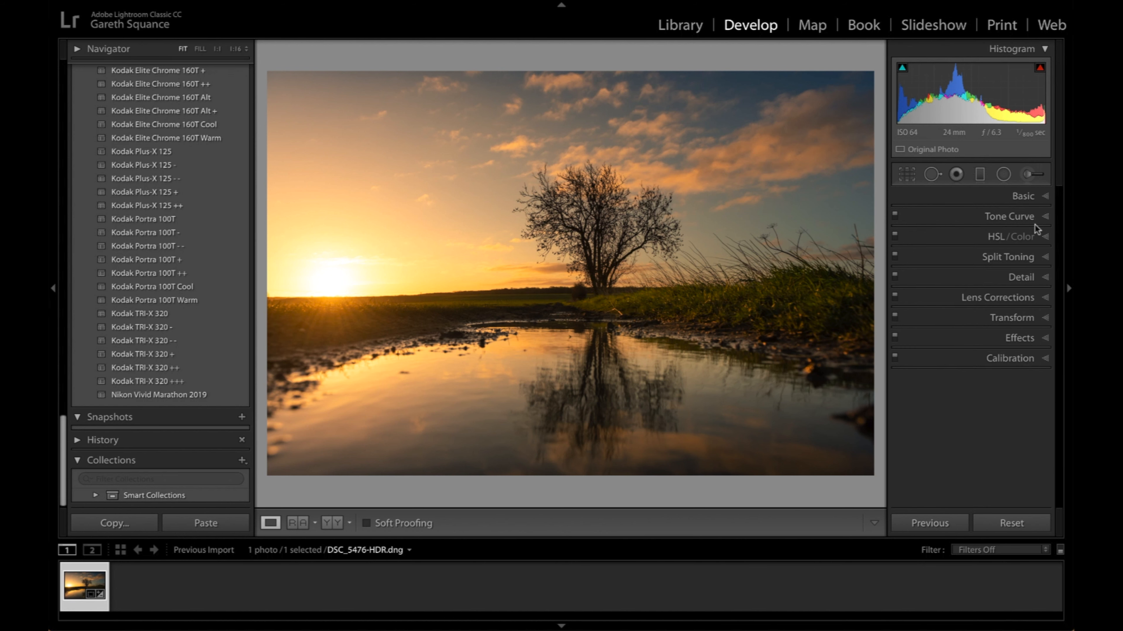
pyautogui.click(1021, 215)
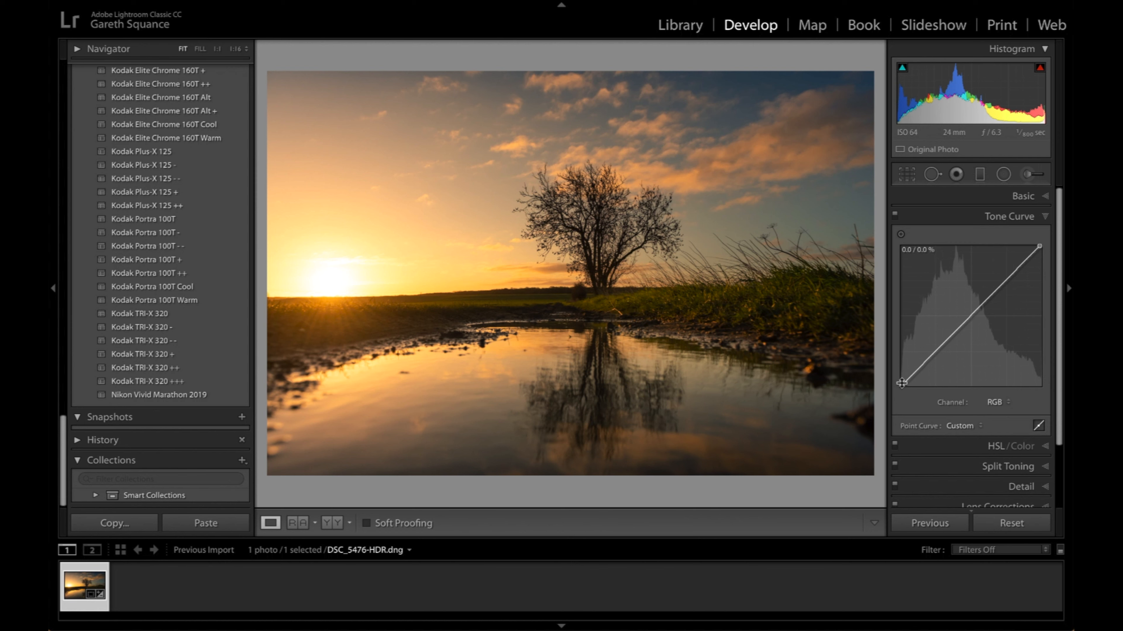
pyautogui.click(958, 328)
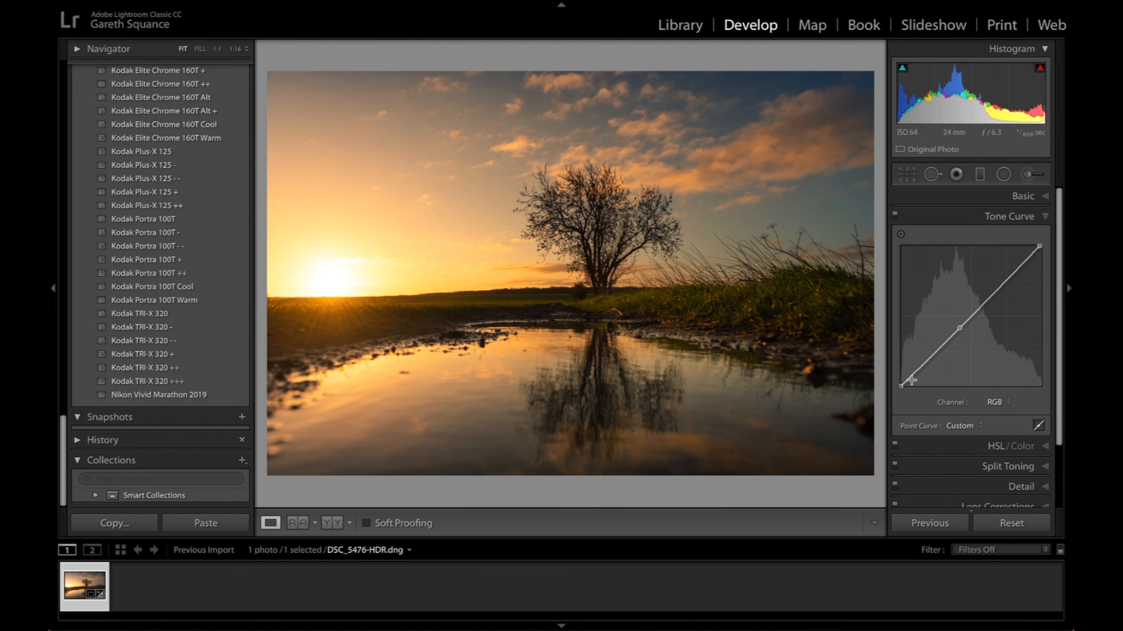
pyautogui.moveTo(900, 385); pyautogui.dragTo(891, 366)
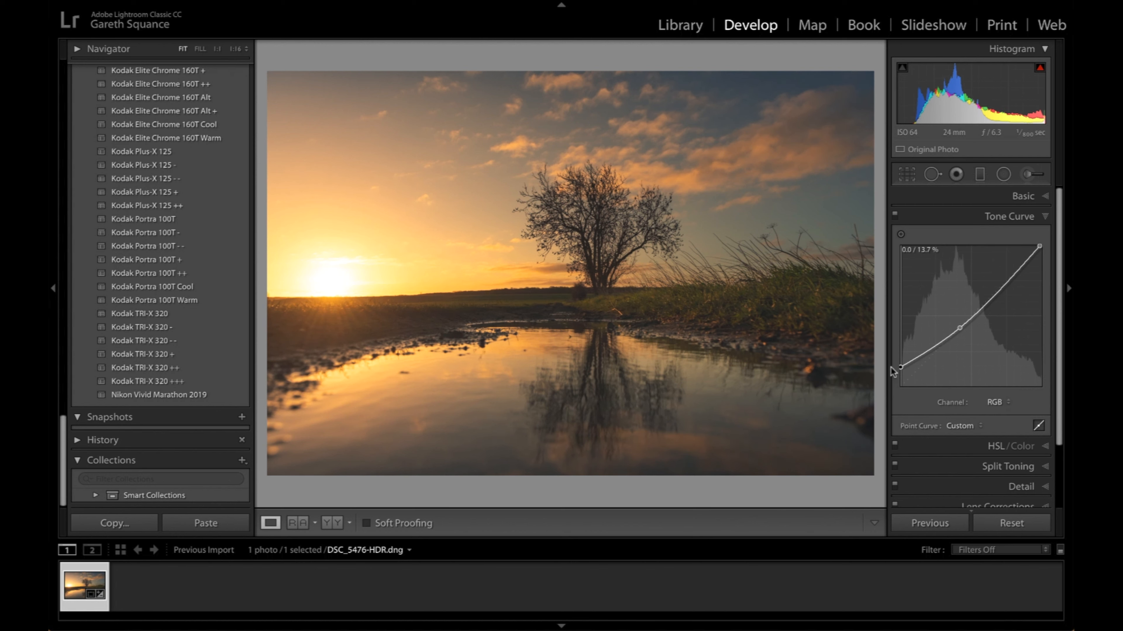
pyautogui.moveTo(959, 330); pyautogui.dragTo(955, 347)
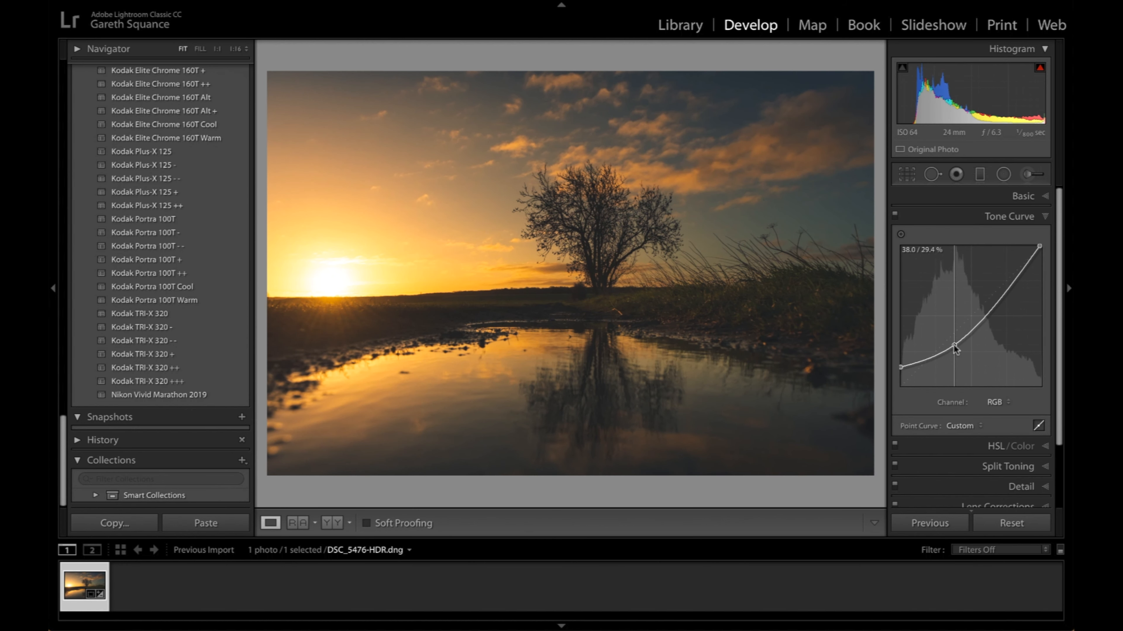